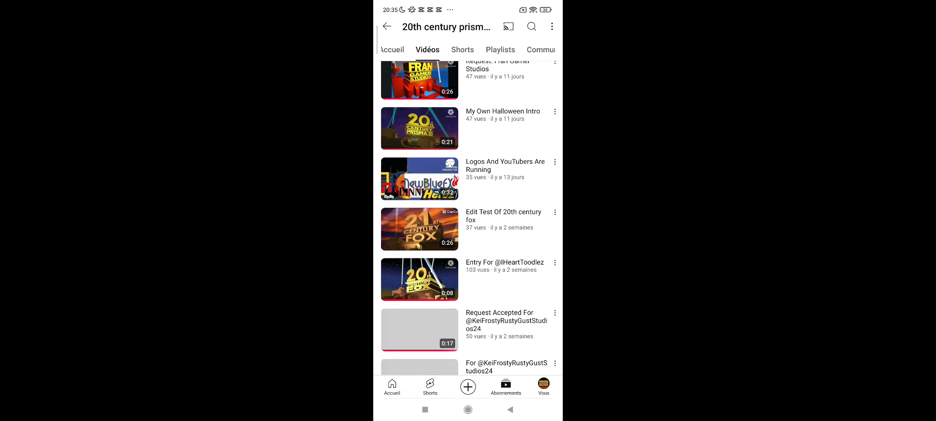
scroll(468, 220, "down", 2)
scroll(469, 220, "down", 2)
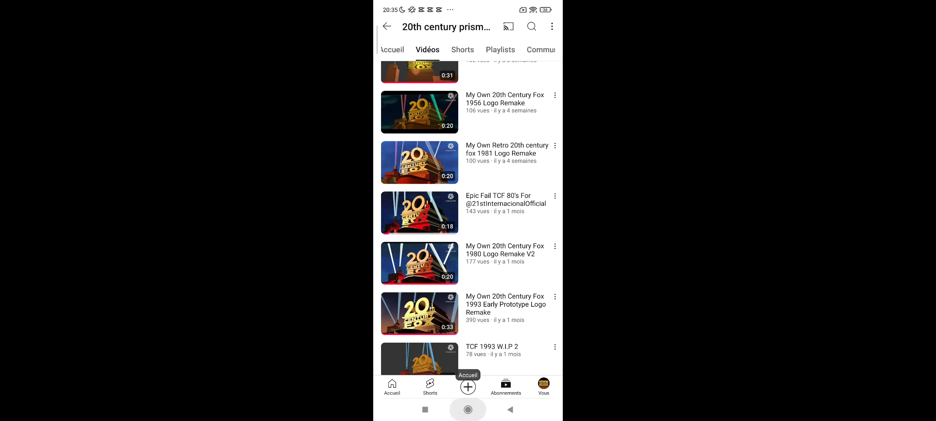
Leave the 20th Century Fox logo remake videos for the recent apps view
left_click(425, 409)
Swipe YouTube away and return to the logo model in Prisma 3D, picking a Cube
left_click_drag(410, 241, 410, 44)
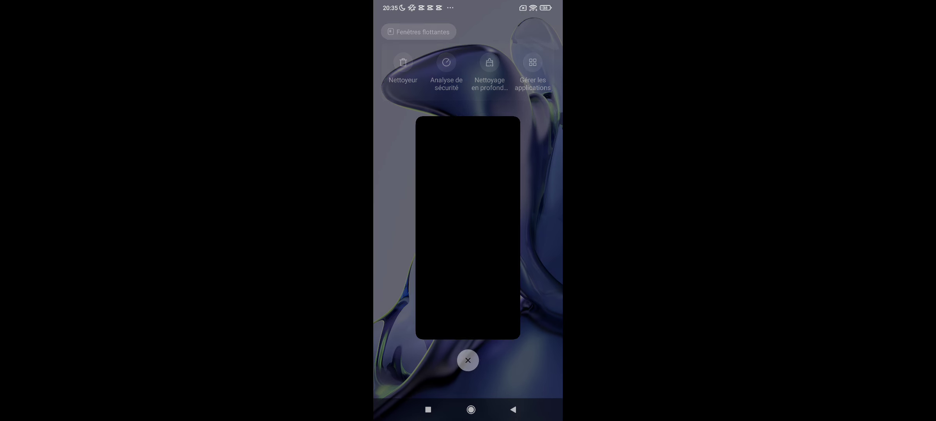
left_click(468, 227)
left_click(817, 63)
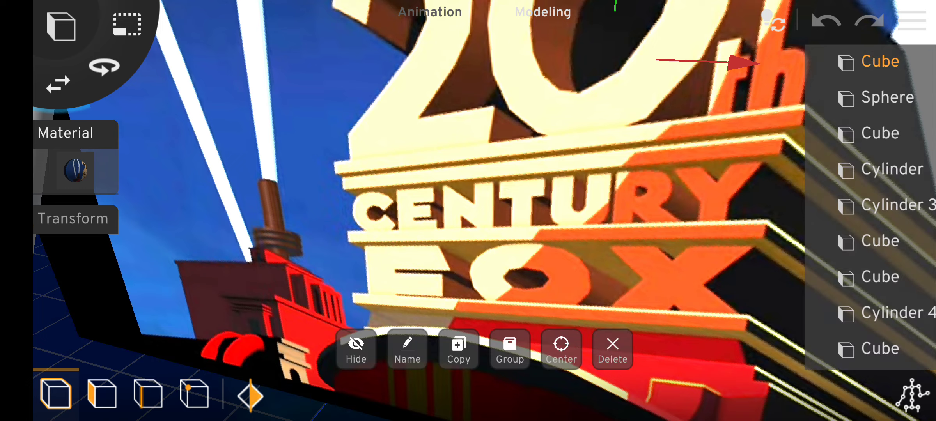
left_click(612, 350)
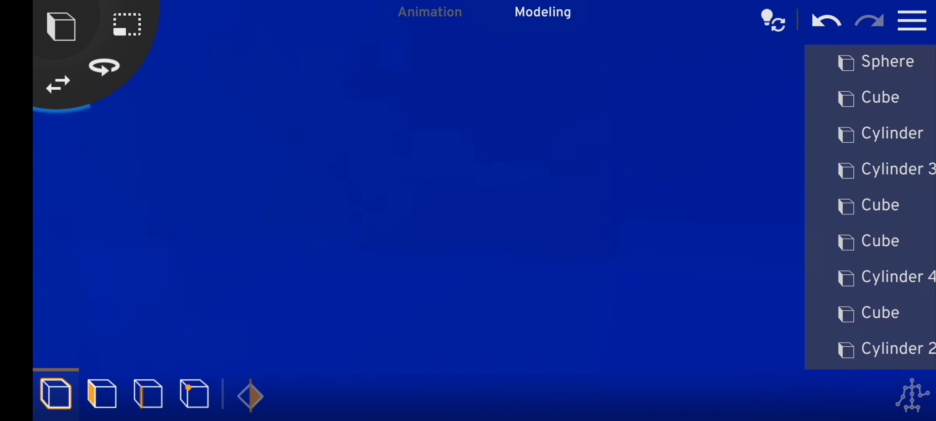
Orbit in on the dark cylinder base and select the cylinder beside the FOX letters
left_click_drag(468, 220, 410, 219)
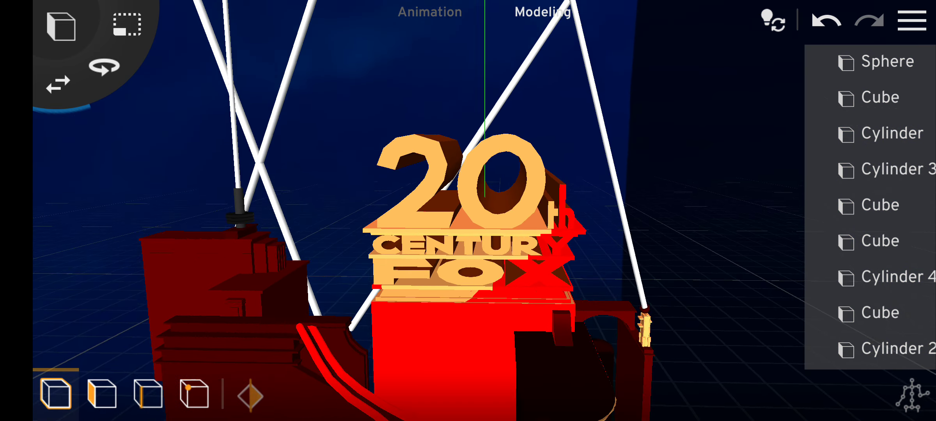
left_click_drag(468, 219, 410, 219)
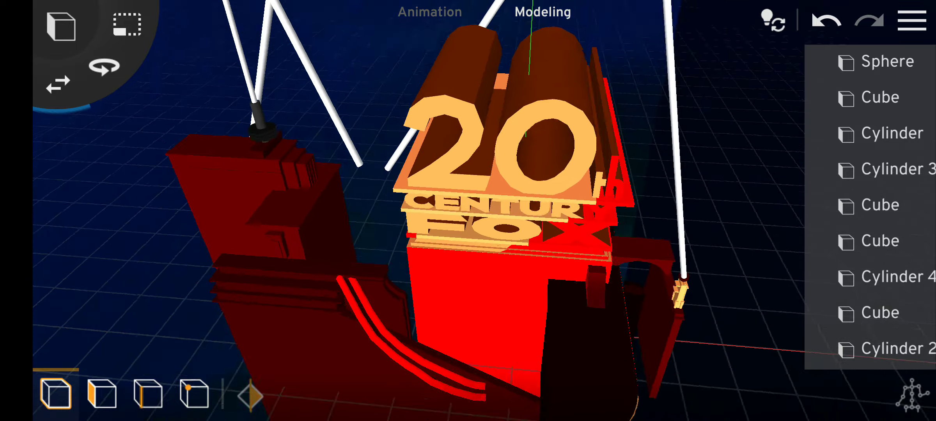
left_click_drag(468, 219, 409, 220)
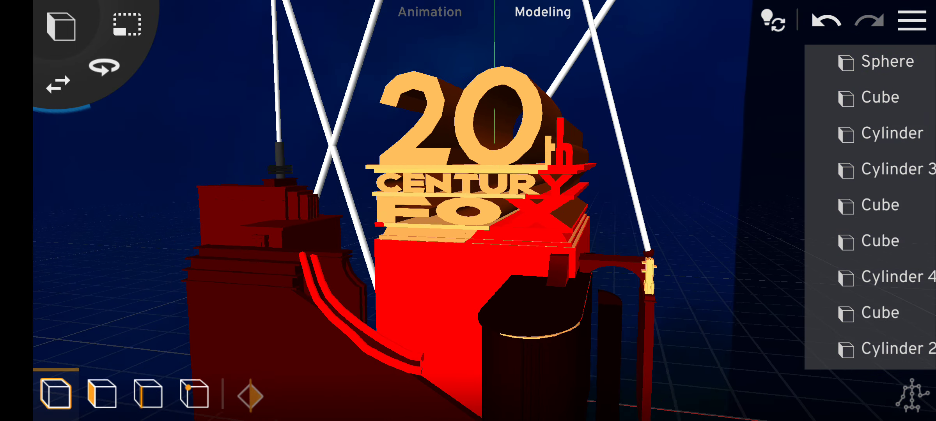
left_click_drag(468, 219, 410, 219)
left_click(512, 307)
scroll(840, 205, "up", 5)
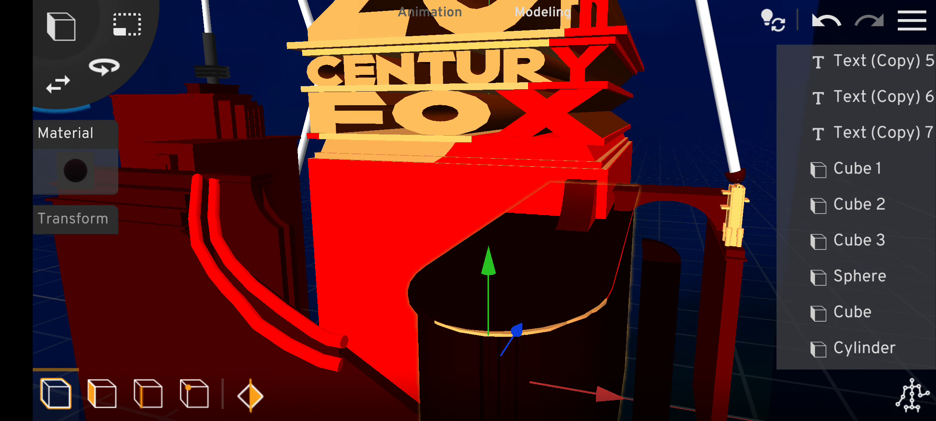
scroll(826, 219, "up", 5)
scroll(827, 220, "up", 3)
Select the cylinder's glowing top ring, a Cube, and the dark cylinder again
left_click(534, 322)
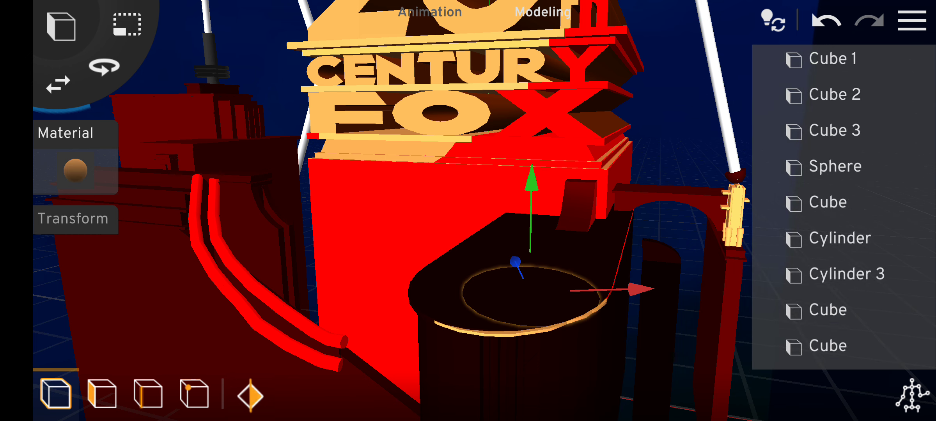
left_click(852, 226)
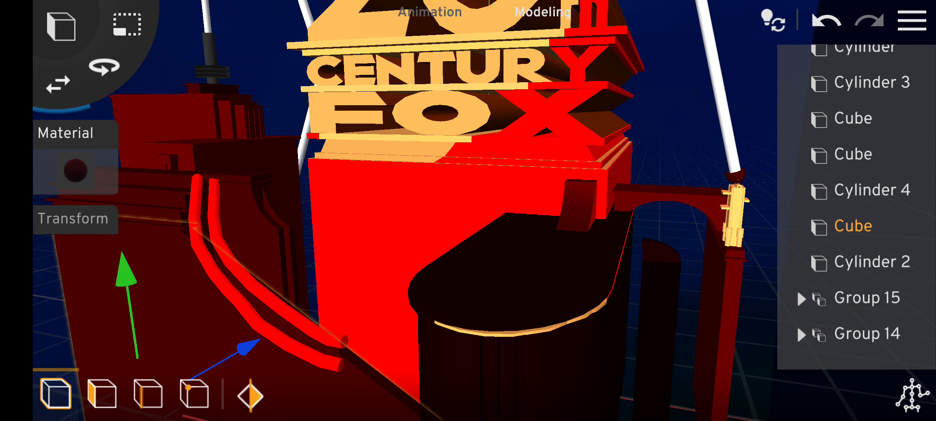
left_click(504, 307)
left_click_drag(469, 293, 468, 183)
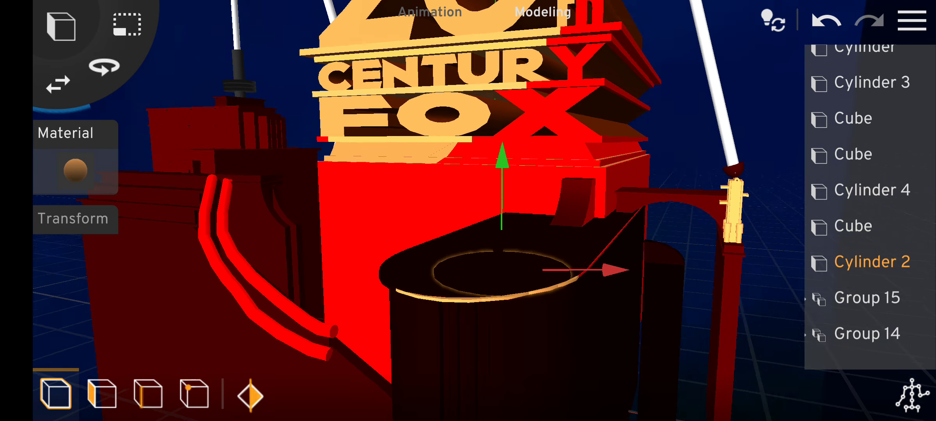
Add Cylinder 3, the top disc and the second Cube to the selection, then clear it
left_click(872, 82)
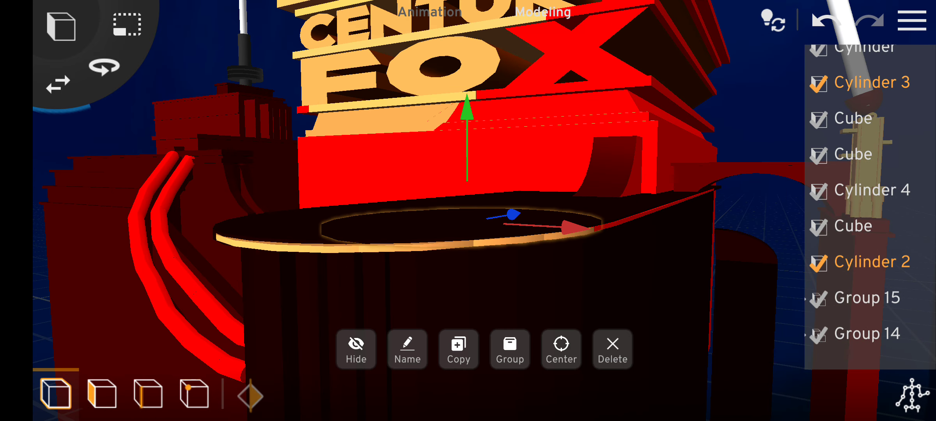
left_click(512, 220)
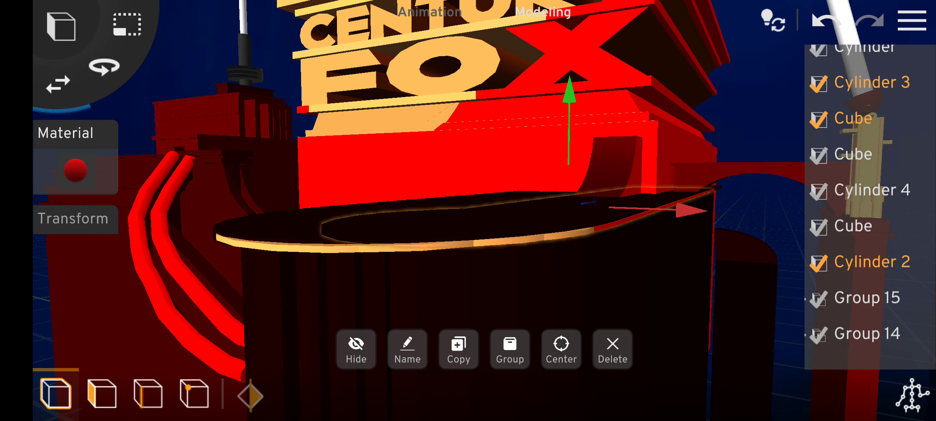
left_click(853, 154)
left_click_drag(512, 255, 439, 183)
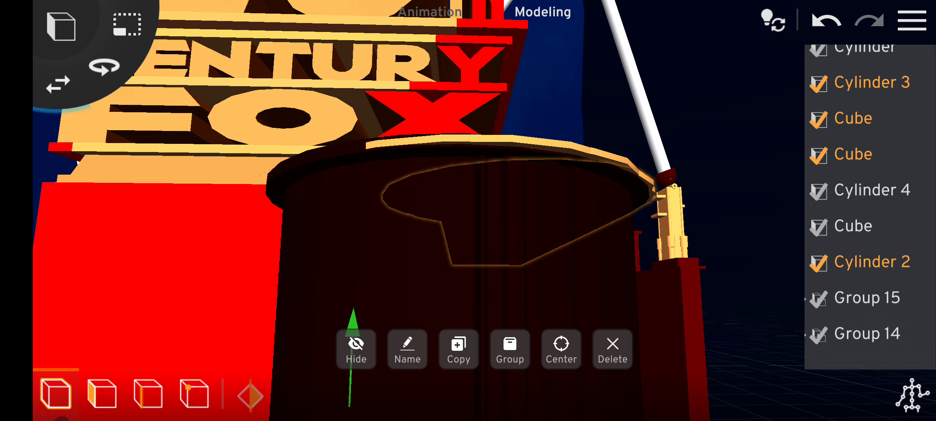
left_click(731, 109)
Select the dark cylinder piece together with Cylinder 2 and Cylinder 3
left_click(669, 329)
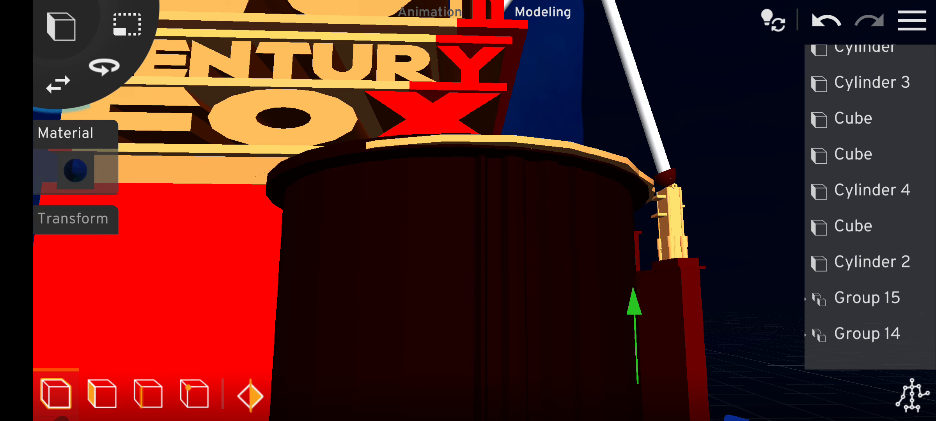
left_click_drag(468, 183, 468, 293)
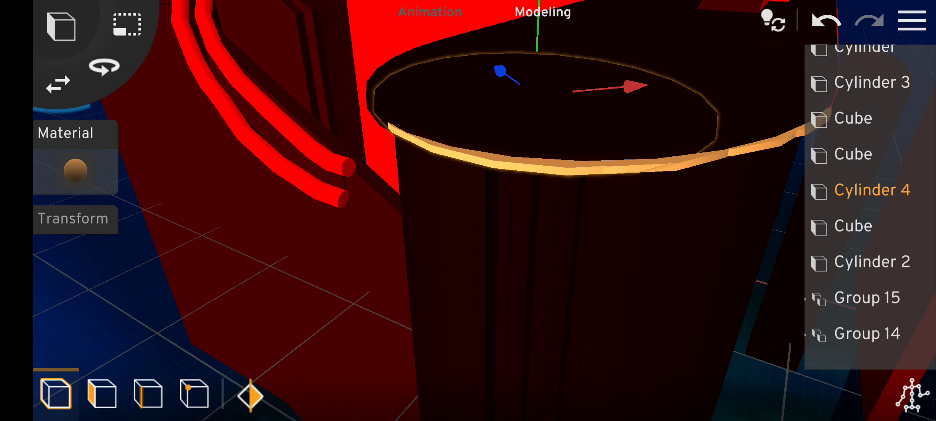
left_click(872, 262)
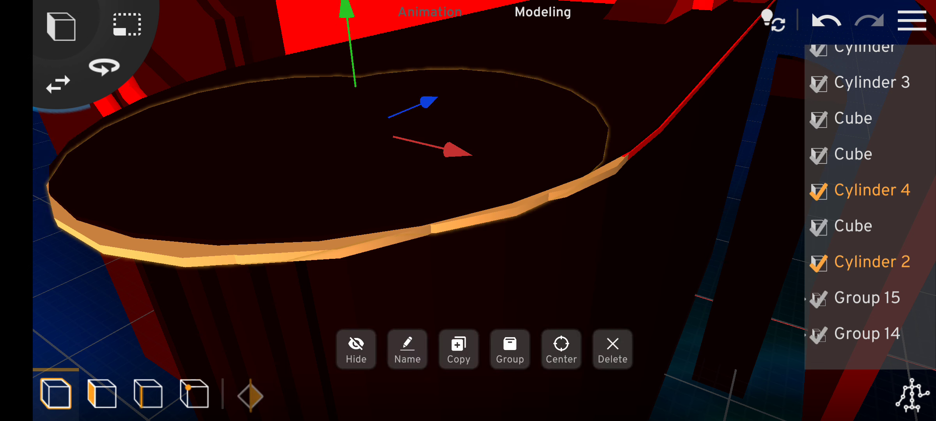
left_click(872, 82)
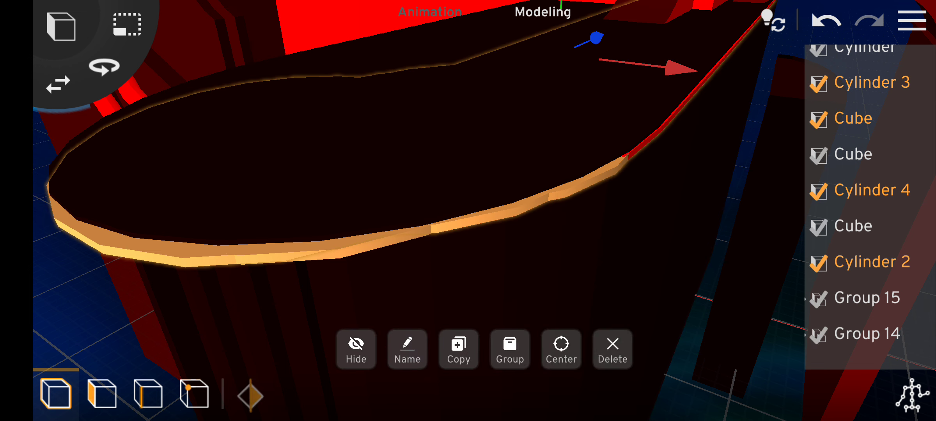
scroll(855, 205, "up", 2)
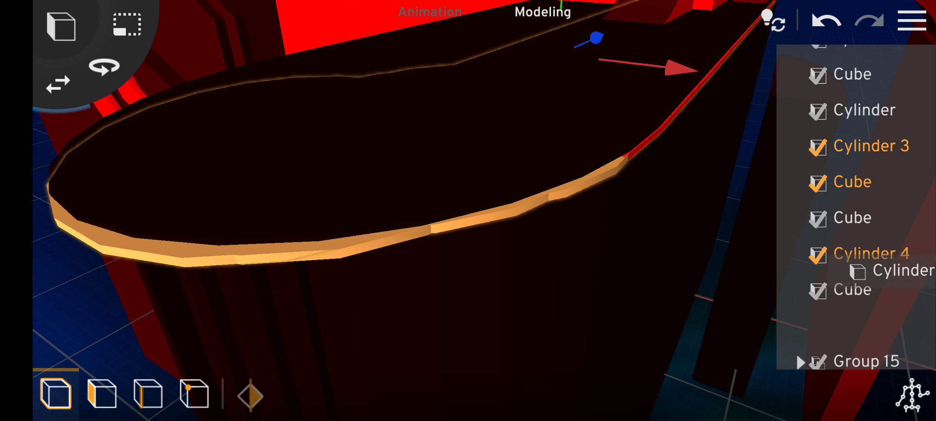
Drag Cylinder 2, the Cube and Cylinder 3 onto Cylinder 4 in the hierarchy
left_click_drag(870, 326, 870, 254)
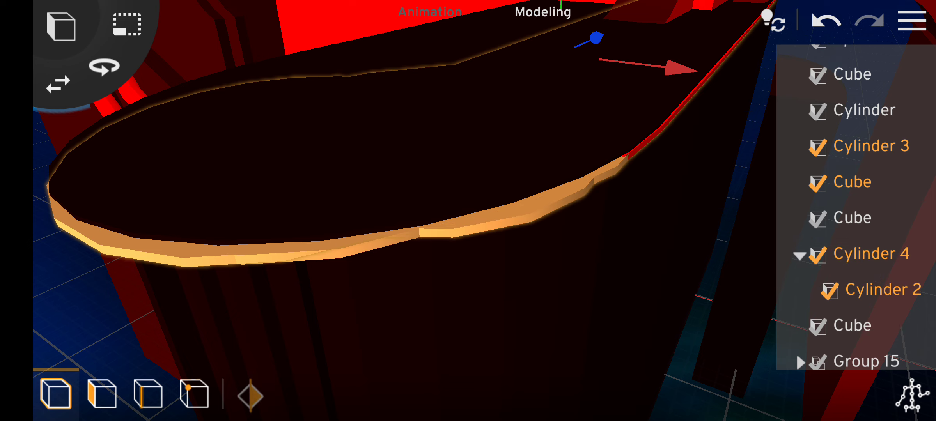
left_click_drag(852, 182, 870, 255)
left_click_drag(870, 145, 873, 220)
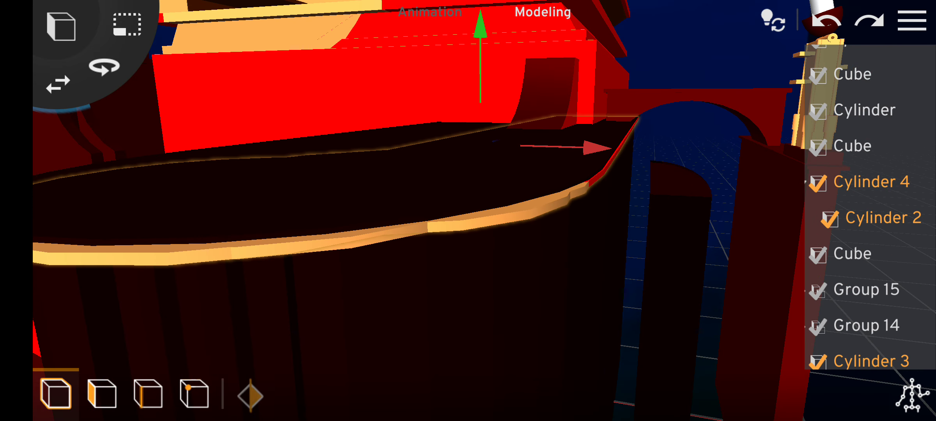
left_click_drag(841, 256, 868, 193)
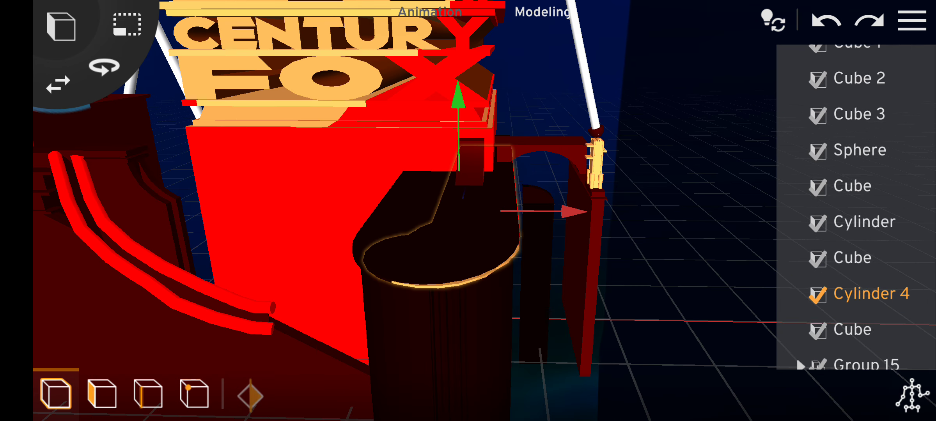
scroll(840, 205, "up", 5)
left_click_drag(841, 109, 840, 308)
left_click_drag(841, 132, 841, 256)
Move Cylinder.001 to the end of the object list, then select the front dark cylinder
left_click(829, 78)
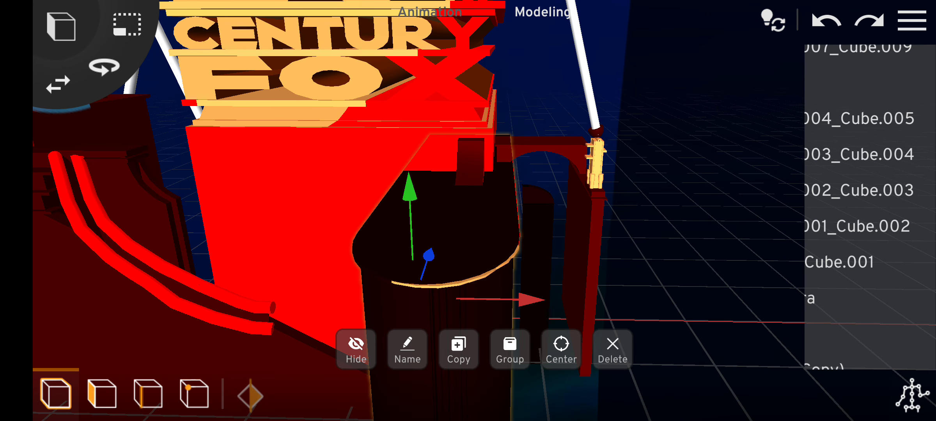
left_click_drag(841, 307, 841, 88)
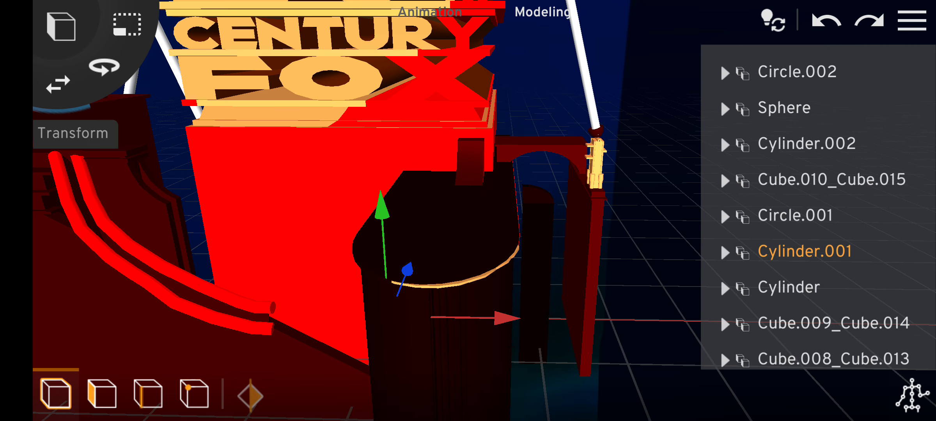
mouse_move(804, 251)
left_mouse_down()
mouse_move(870, 276)
mouse_move(841, 409)
left_mouse_up()
left_click_drag(819, 329, 819, 88)
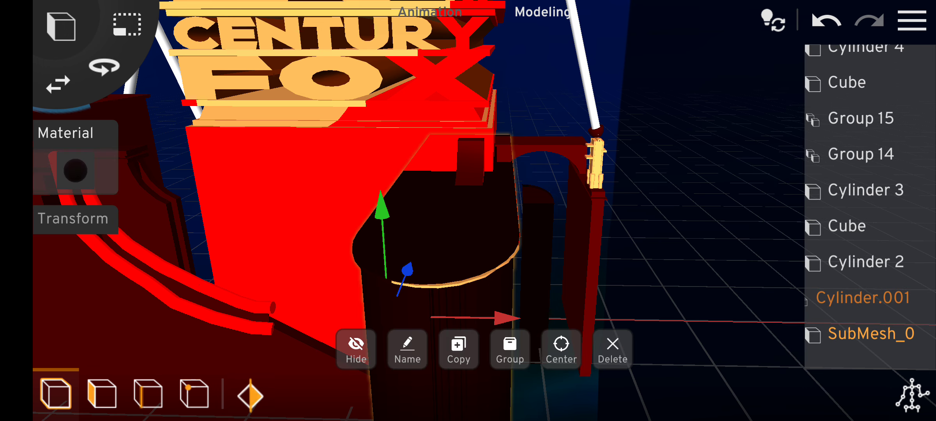
scroll(856, 205, "up", 1)
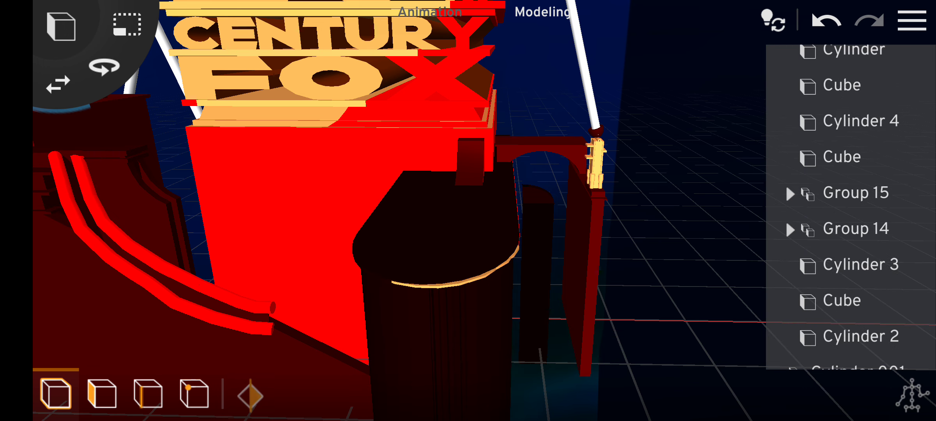
scroll(454, 219, "up", 3)
left_click(447, 234)
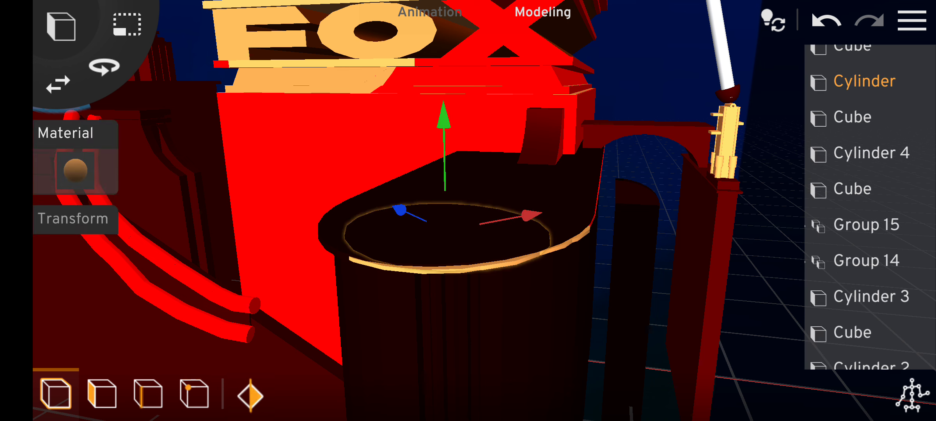
left_click_drag(933, 219, 848, 220)
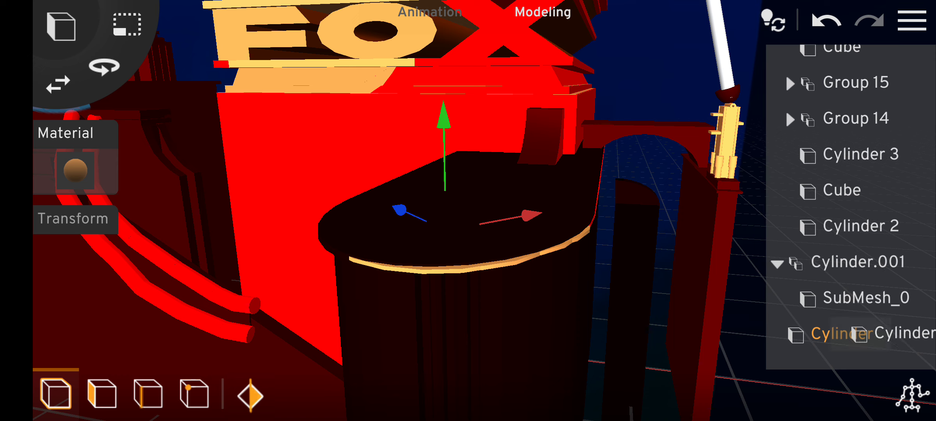
Make Cylinder a child of Cylinder.001 and inspect its rim from above
left_click_drag(848, 333, 841, 263)
scroll(848, 205, "up", 3)
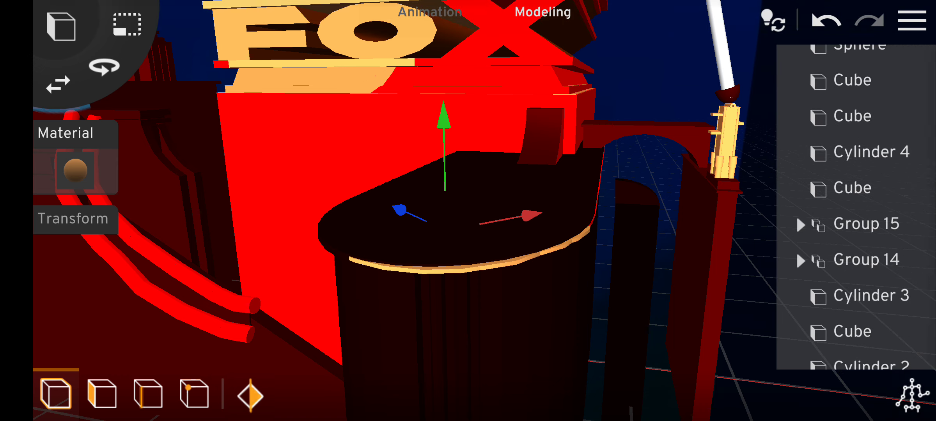
left_click_drag(366, 307, 512, 293)
left_click_drag(467, 219, 468, 308)
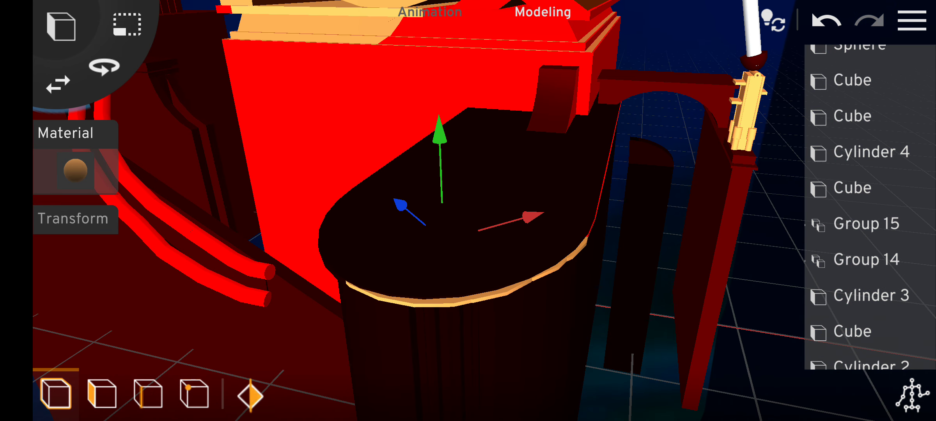
left_click(438, 230)
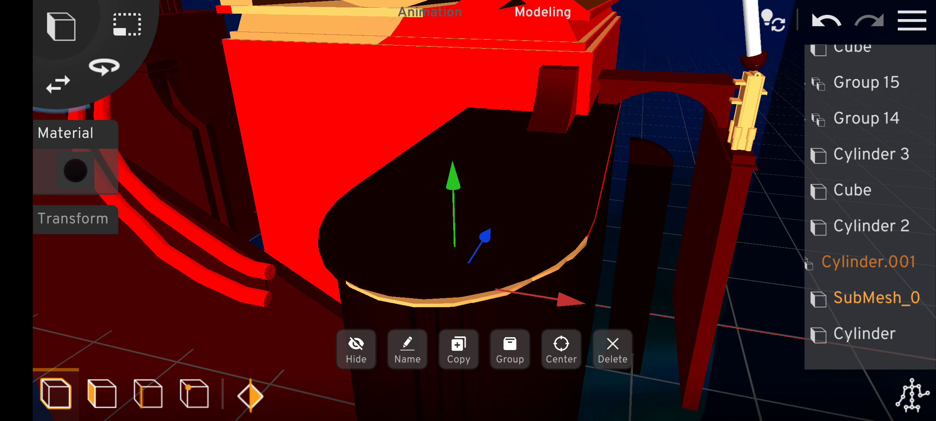
left_click(427, 241)
left_click(439, 249)
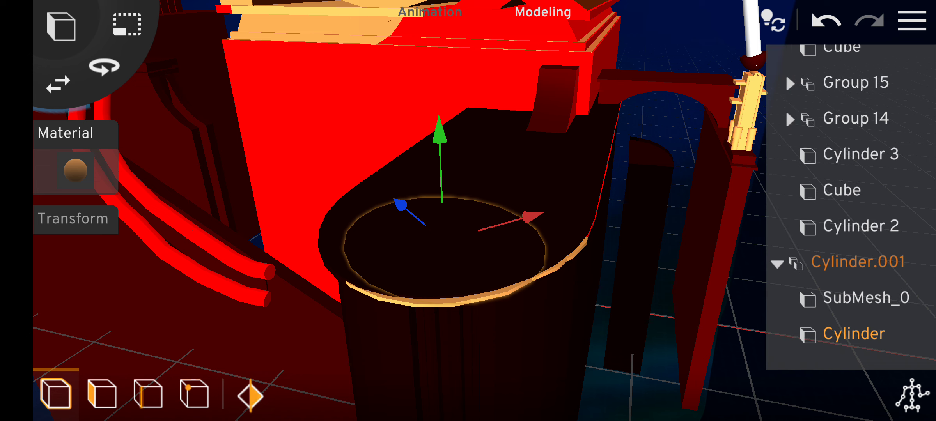
left_click(428, 249)
scroll(856, 205, "up", 3)
scroll(855, 205, "down", 3)
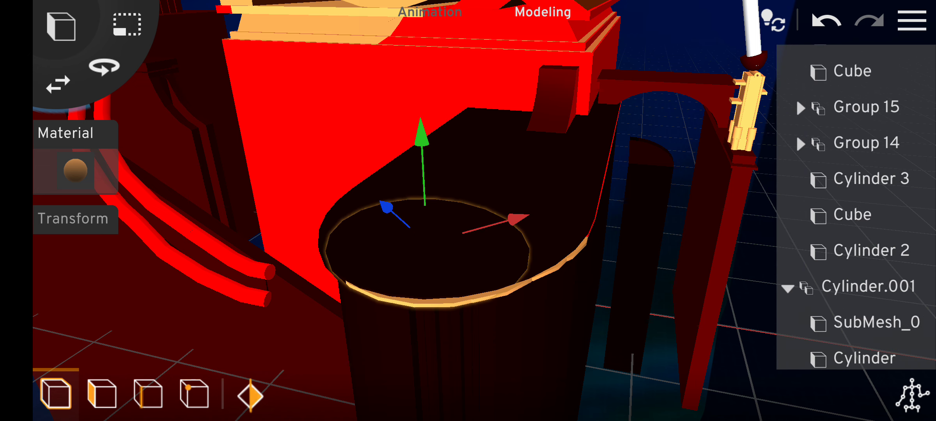
scroll(855, 205, "up", 3)
Move Cylinder 4 and Cylinder 2 into the Cylinder.001 group
left_click_drag(863, 126, 860, 380)
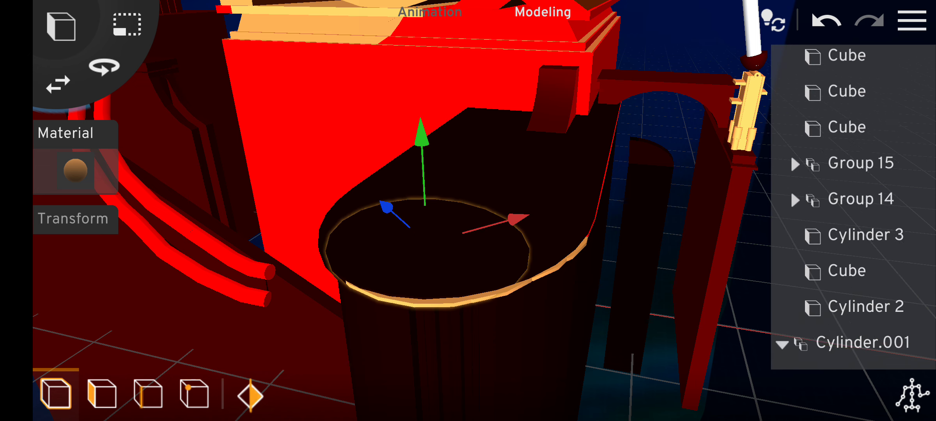
left_click(863, 342)
left_click(409, 242)
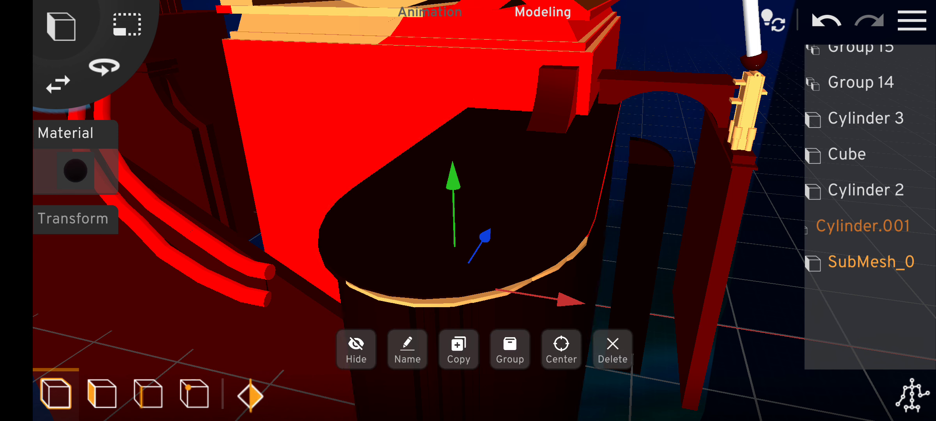
left_click(483, 234)
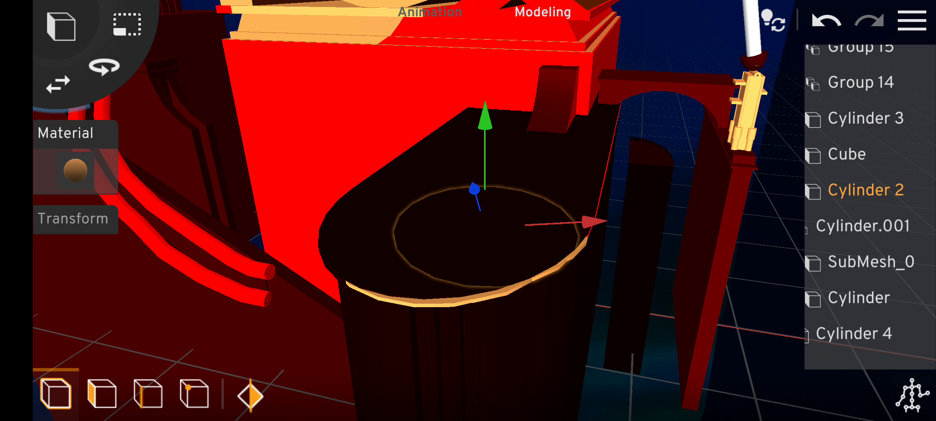
left_click_drag(863, 191, 849, 399)
left_click_drag(439, 219, 513, 219)
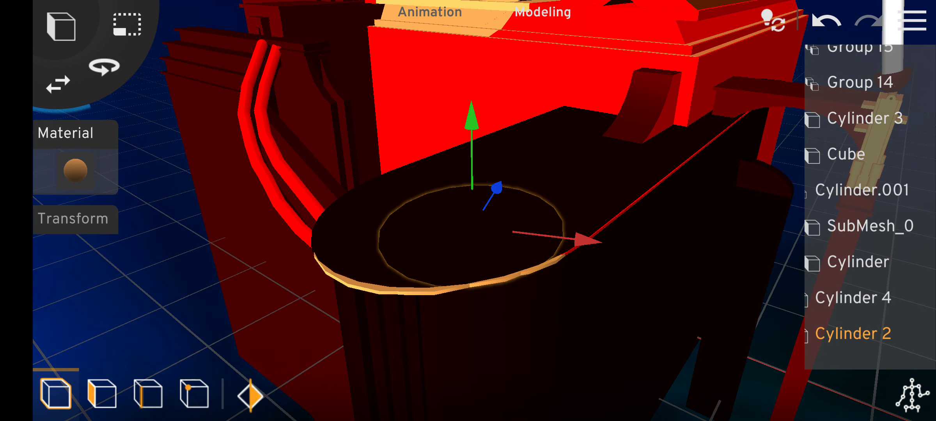
Move Cylinder 3 and the red Cube into the Cylinder.001 group
left_click_drag(862, 119, 915, 131)
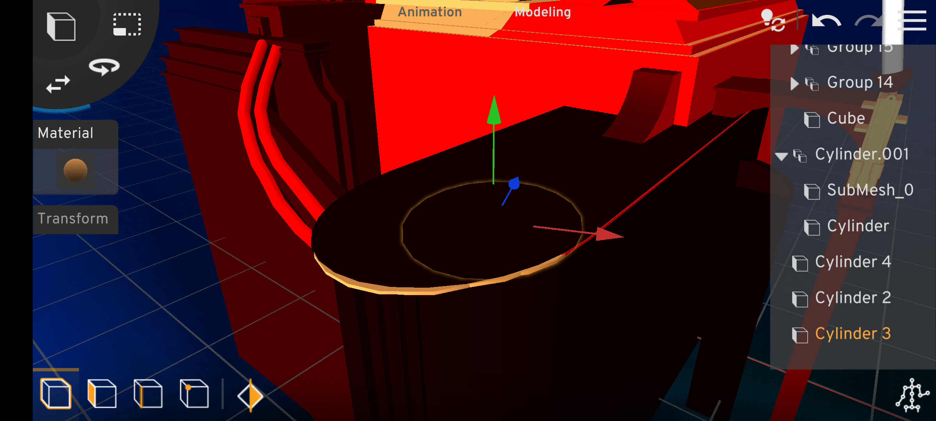
left_click(644, 219)
left_click(846, 118)
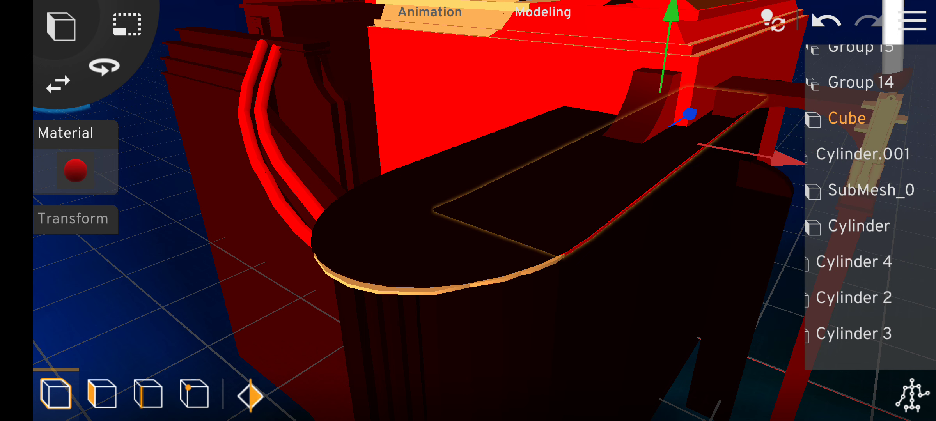
left_click_drag(846, 118, 848, 146)
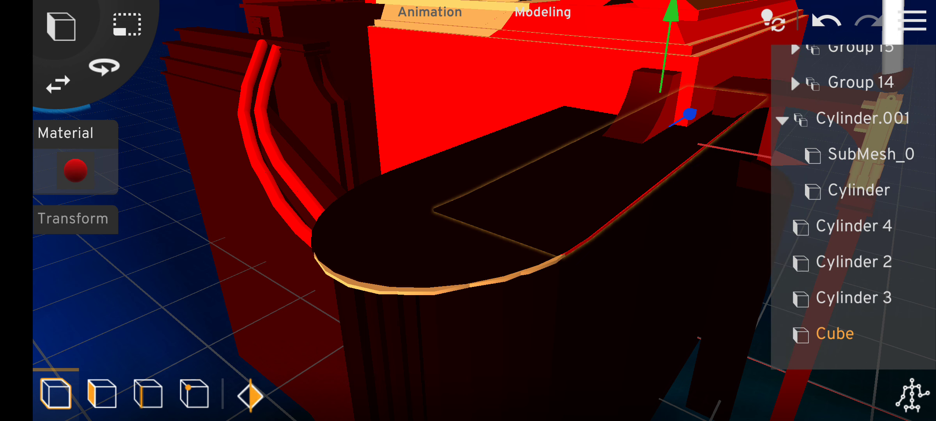
Collapse Cylinder.001 and drop Cylinder 4, Cylinder 2 and the Cube into it
left_click(782, 118)
left_click(853, 225)
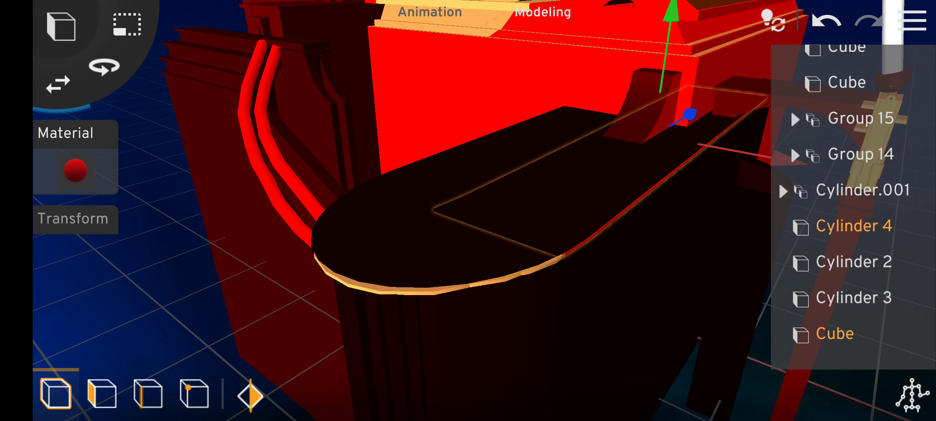
left_click_drag(854, 225, 855, 191)
left_click_drag(854, 262, 854, 226)
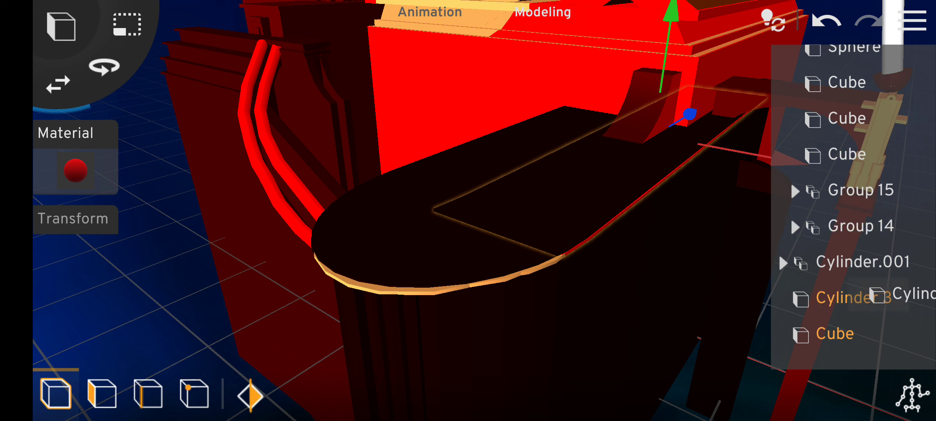
left_click_drag(883, 331, 863, 298)
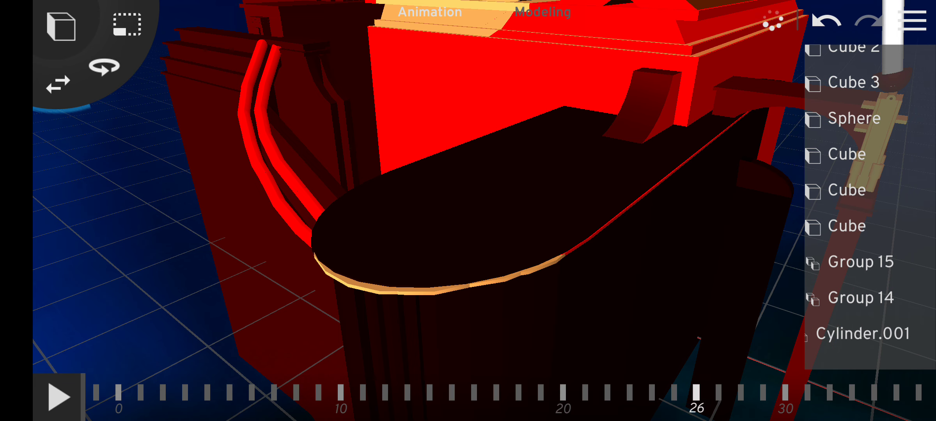
mouse_move(468, 220)
left_mouse_down()
mouse_move(468, 264)
mouse_move(424, 358)
left_mouse_up()
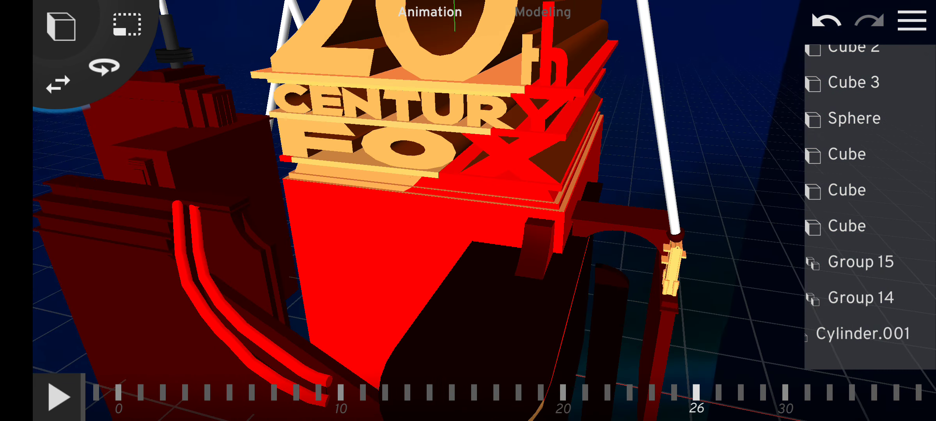
left_click(468, 308)
scroll(855, 205, "up", 10)
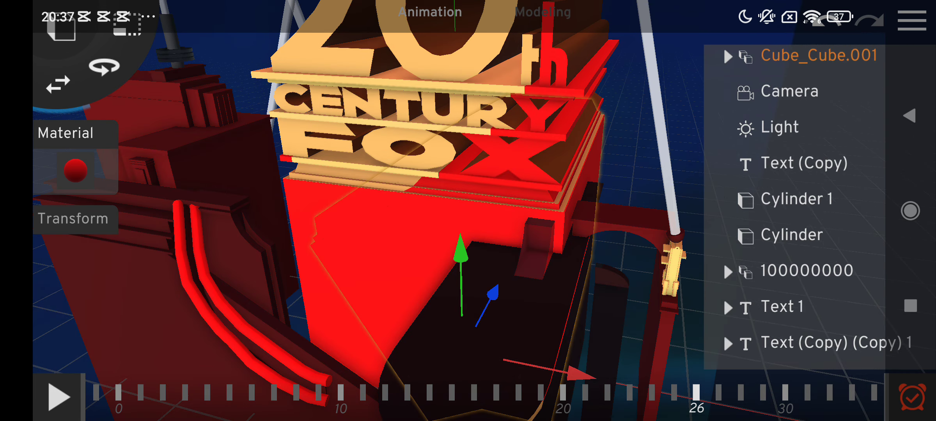
scroll(805, 205, "up", 5)
left_click_drag(468, 220, 439, 234)
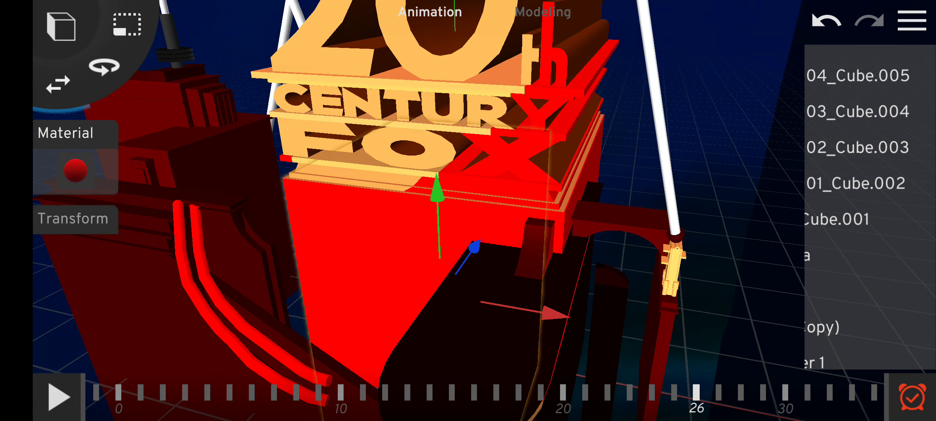
left_click(833, 219)
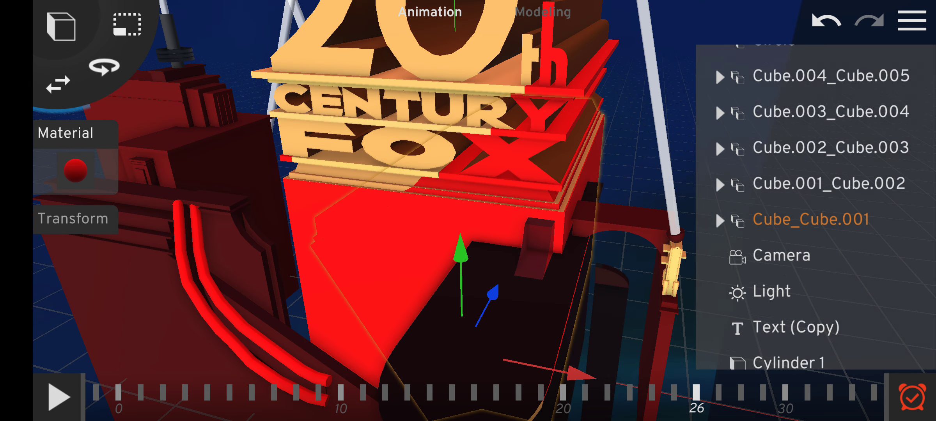
scroll(870, 219, "up", 1)
left_click(862, 256)
scroll(841, 220, "up", 3)
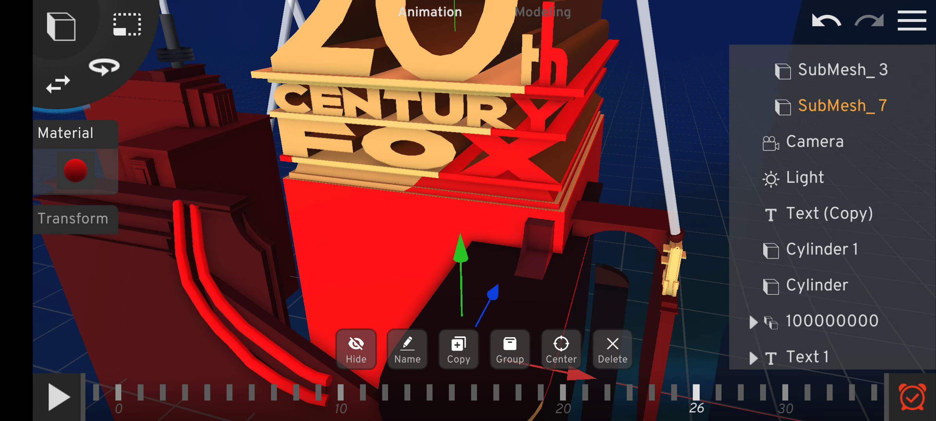
left_click_drag(511, 219, 454, 234)
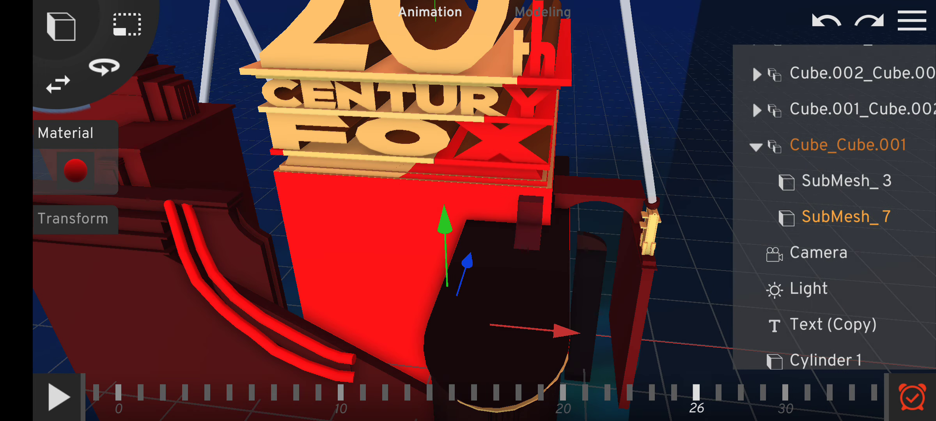
left_click(827, 20)
left_click(869, 21)
scroll(840, 219, "down", 5)
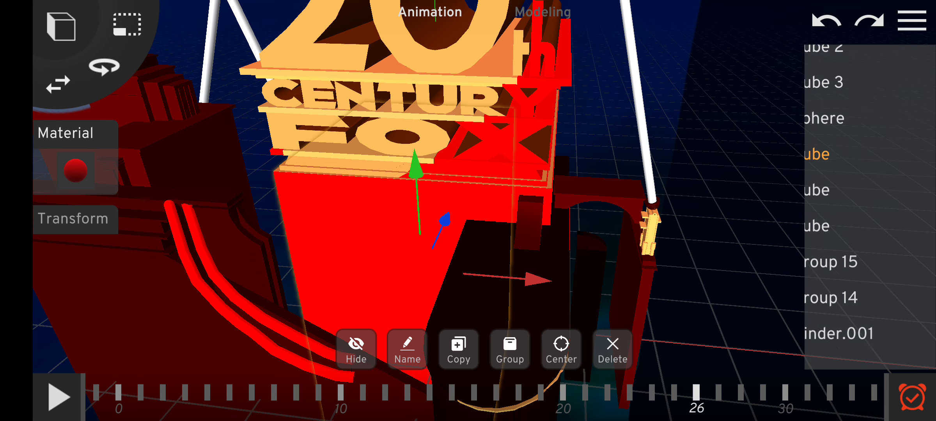
left_click(868, 20)
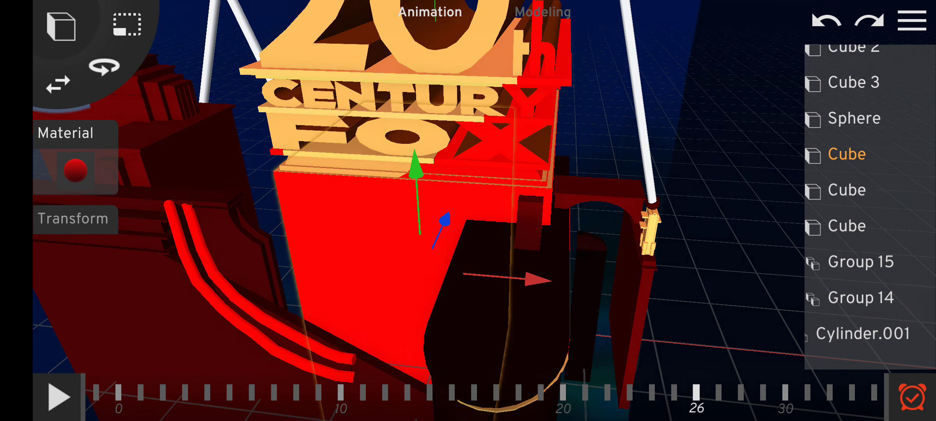
scroll(841, 205, "up", 2)
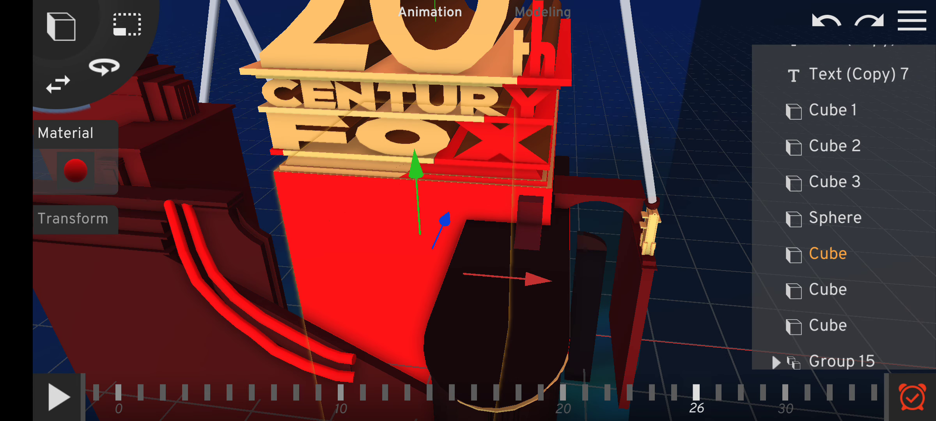
left_click(869, 21)
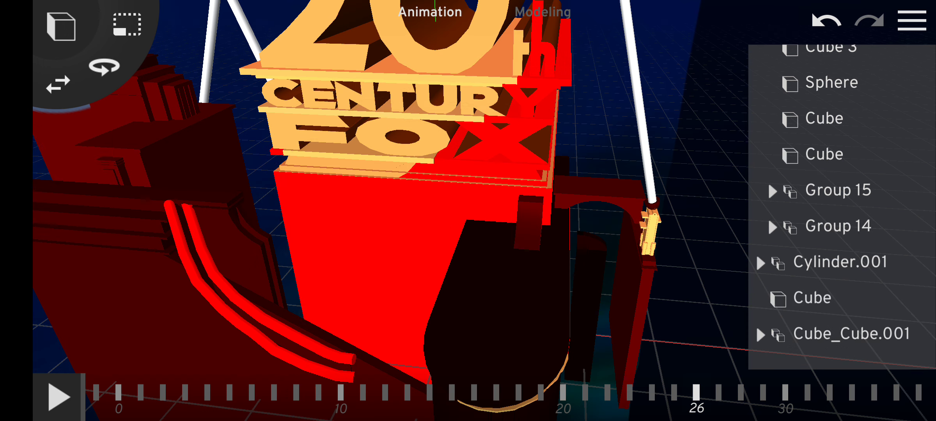
left_click(824, 298)
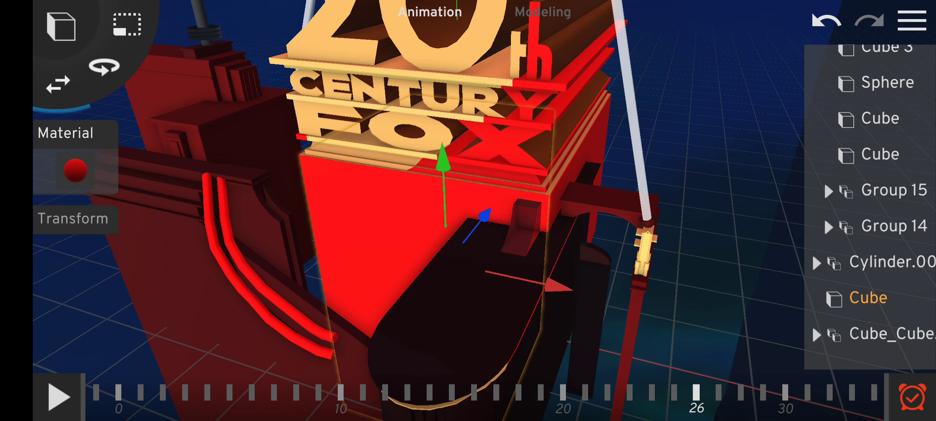
left_click(877, 334)
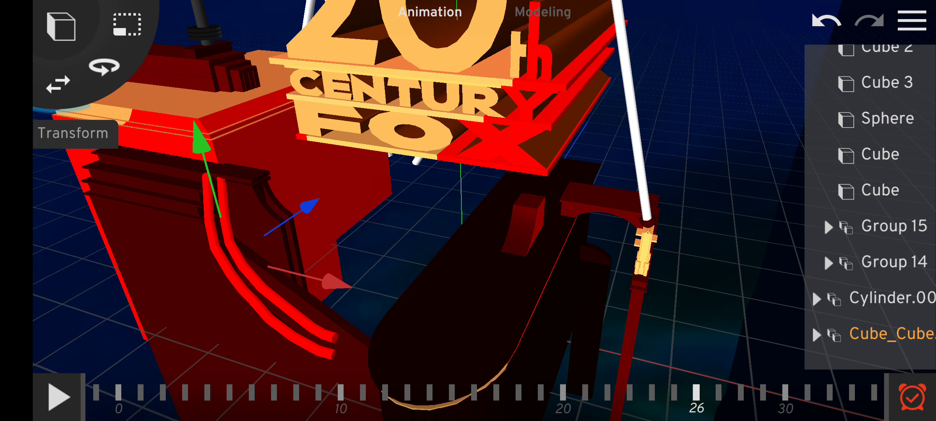
left_click(826, 21)
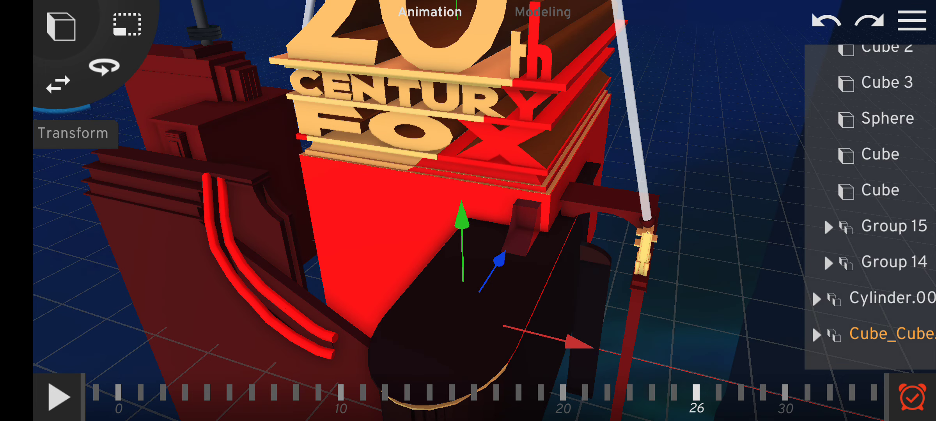
left_click(880, 190)
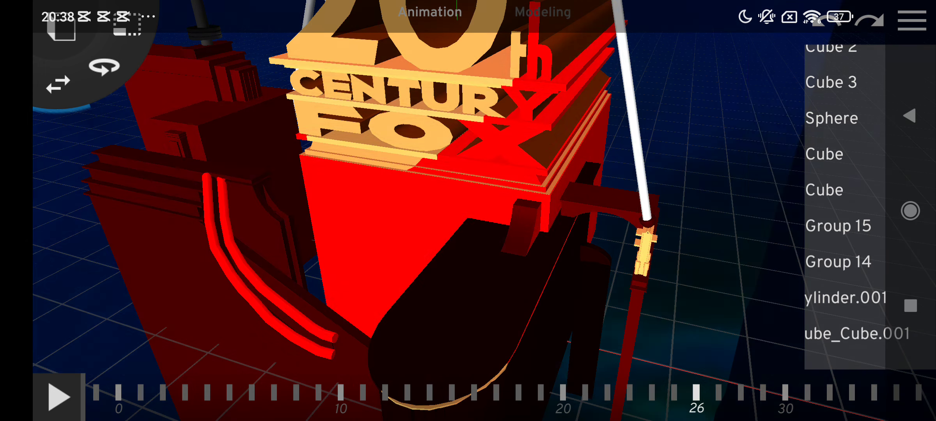
mouse_move(468, 220)
left_mouse_down()
mouse_move(410, 161)
mouse_move(380, 146)
left_mouse_up()
Select the FO, t and Text (Copy) pieces of the logo text
left_click(418, 139)
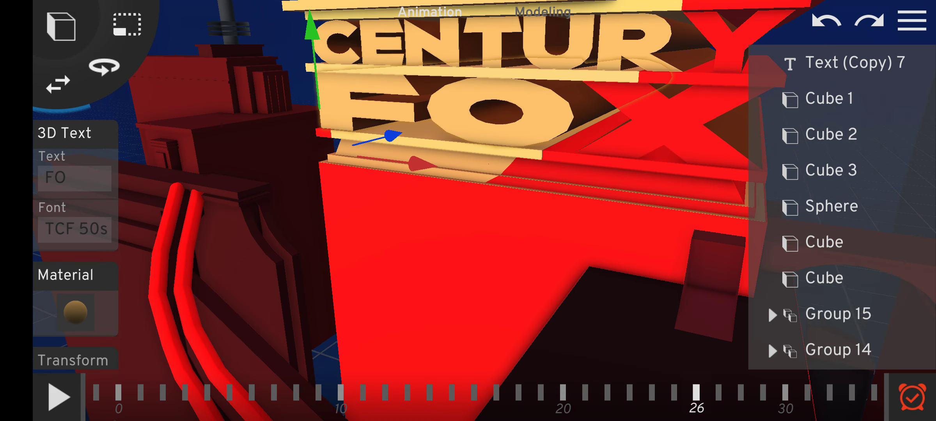
scroll(828, 208, "up", 1)
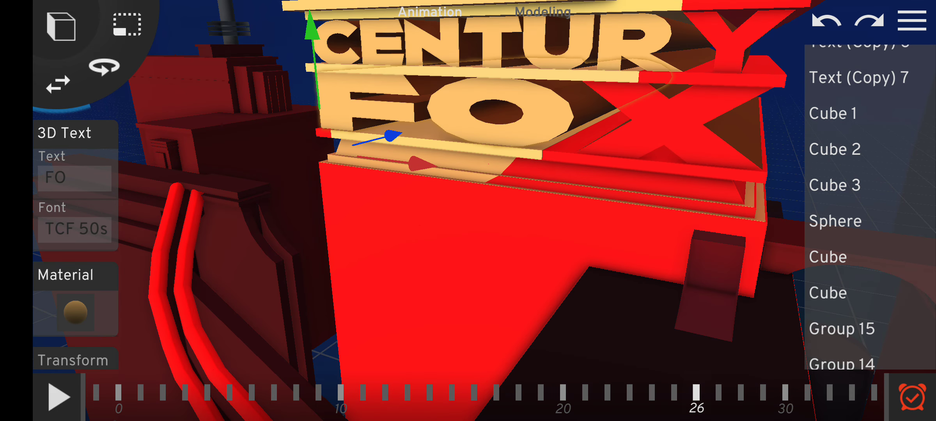
left_click_drag(468, 220, 439, 278)
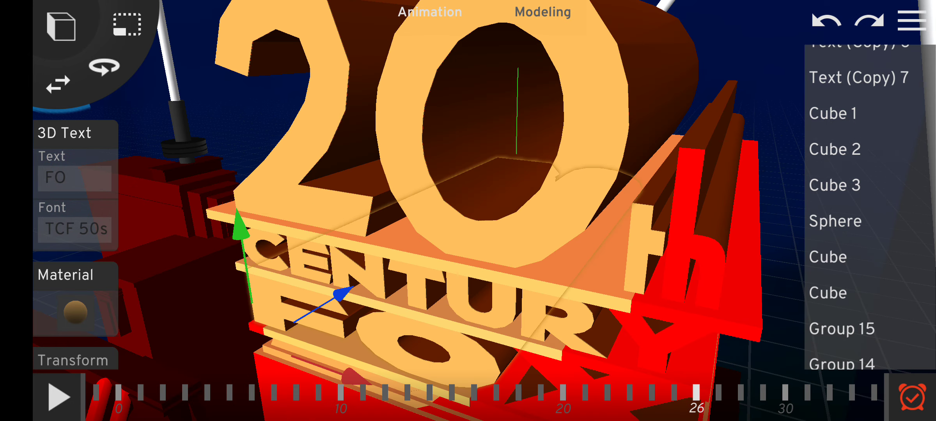
left_click(642, 248)
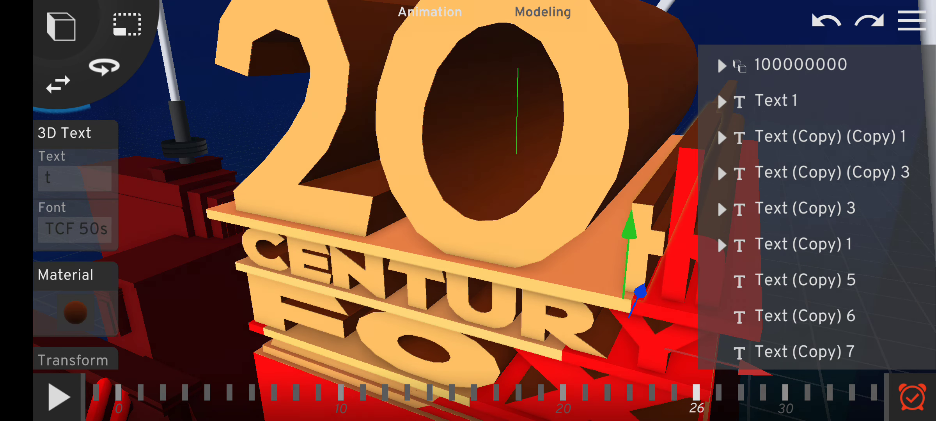
scroll(812, 205, "down", 5)
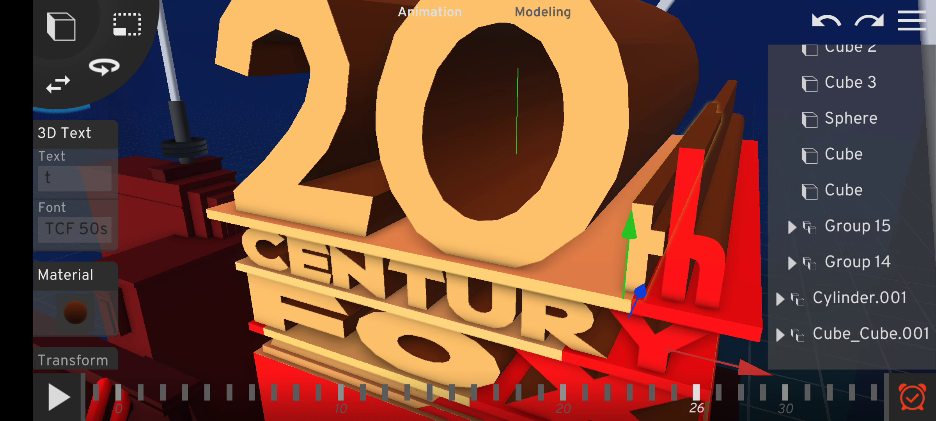
scroll(811, 205, "up", 5)
scroll(811, 205, "down", 3)
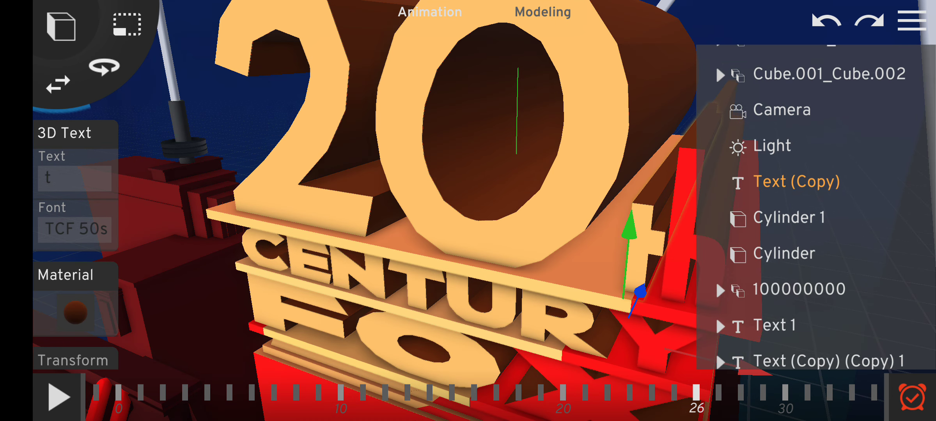
scroll(812, 204, "down", 2)
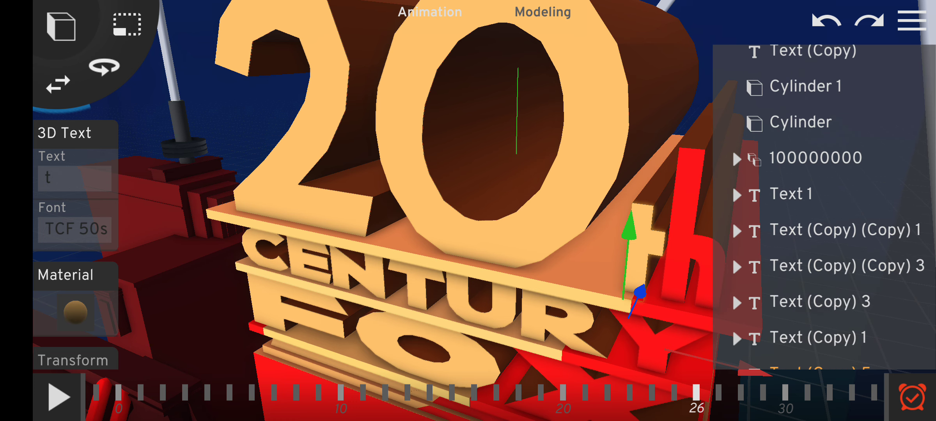
left_click(812, 50)
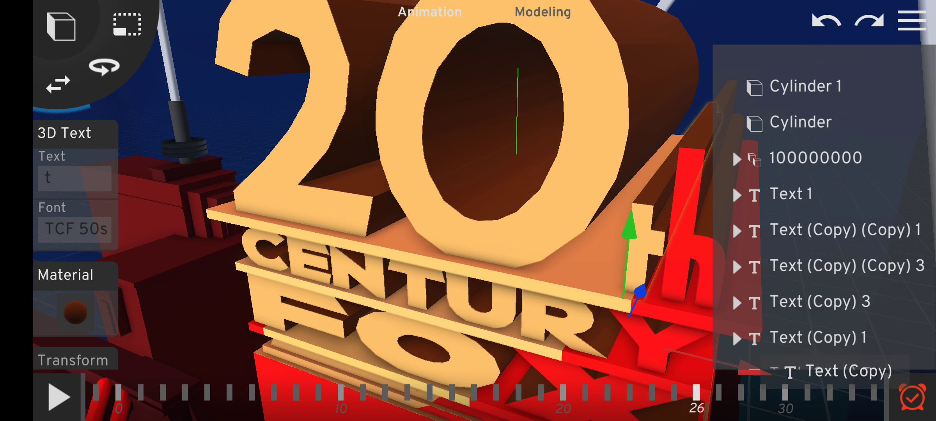
left_click_drag(840, 370, 842, 373)
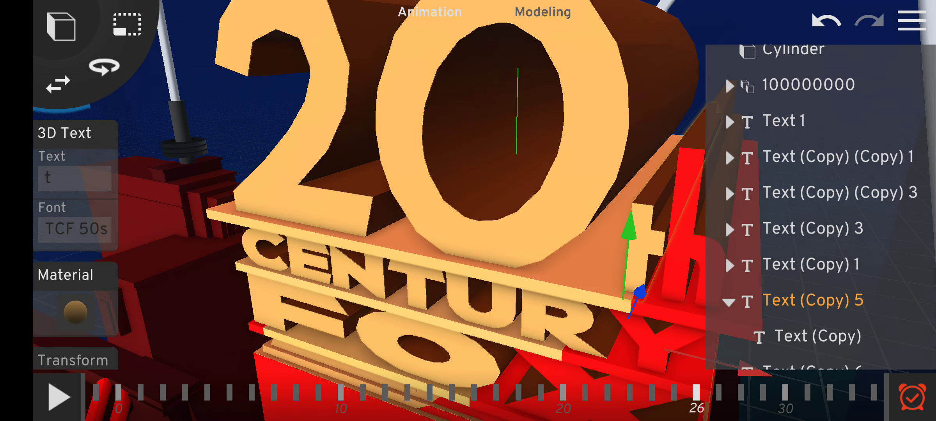
Undo the stray th shift and make Text (Copy) 6 a child of Text (Copy) 7
left_click_drag(511, 220, 366, 220)
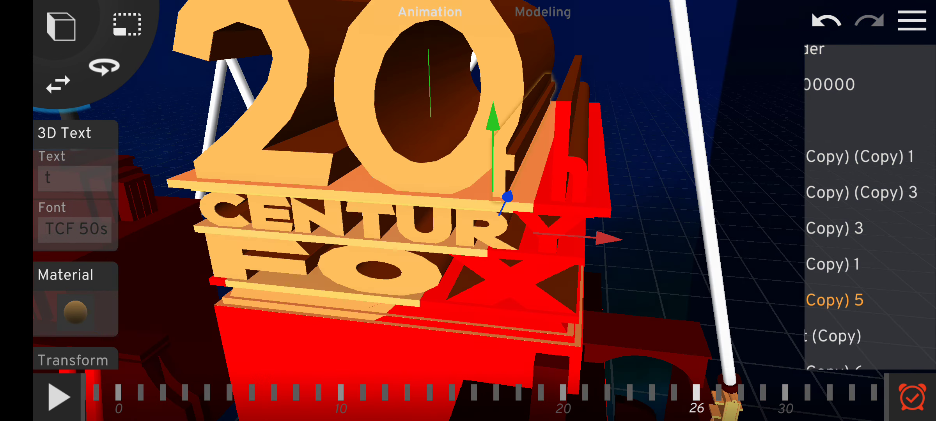
left_click(826, 22)
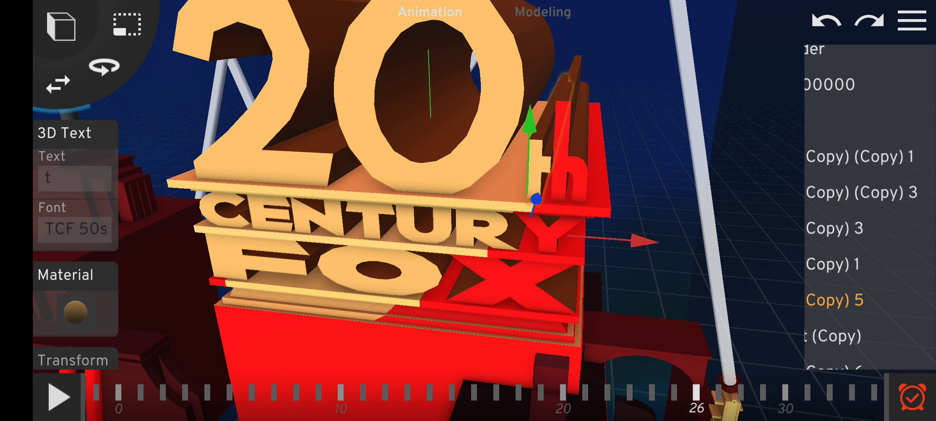
left_click(574, 157)
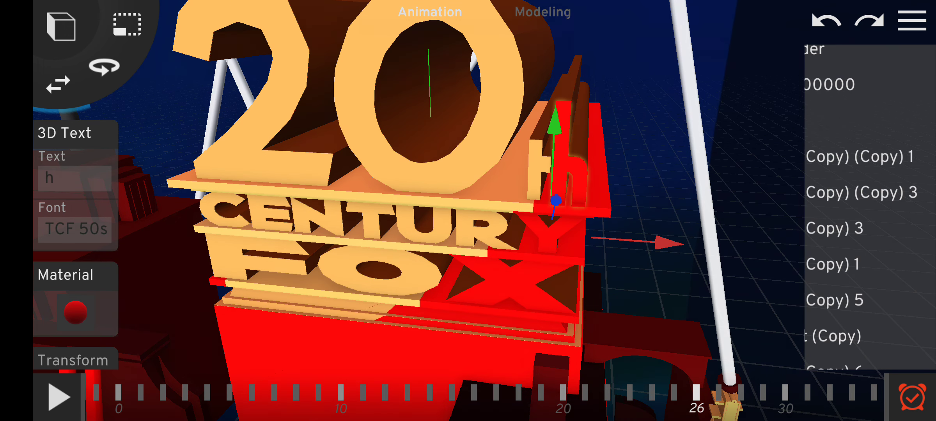
left_click_drag(511, 219, 365, 220)
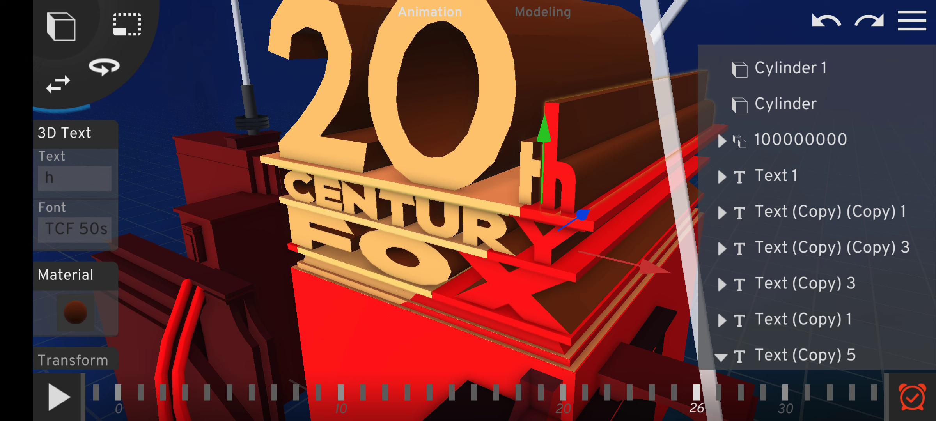
left_click(858, 253)
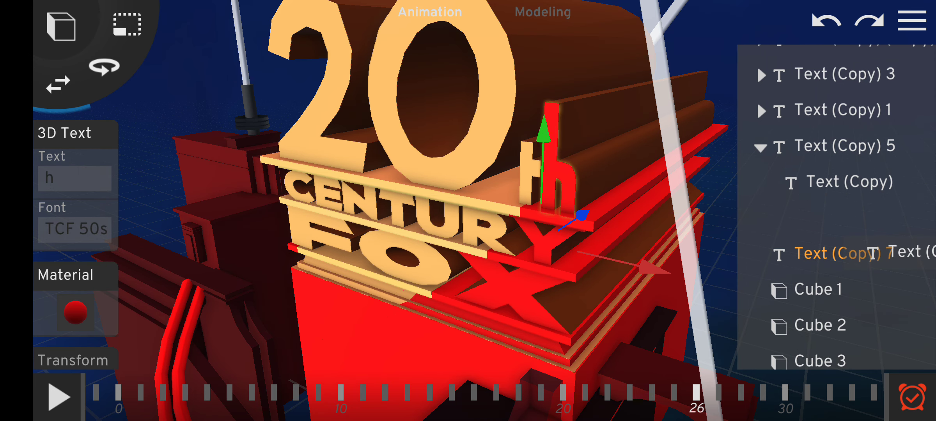
left_click_drag(859, 217, 878, 252)
left_click_drag(439, 219, 479, 232)
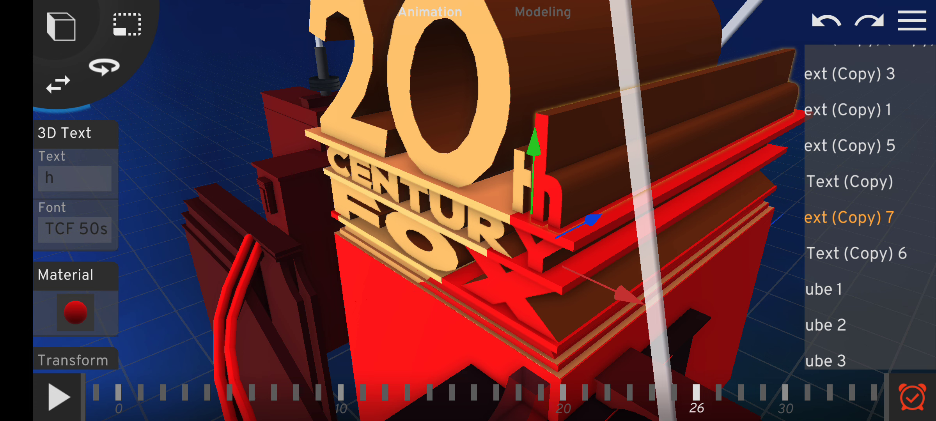
left_click_drag(468, 220, 585, 219)
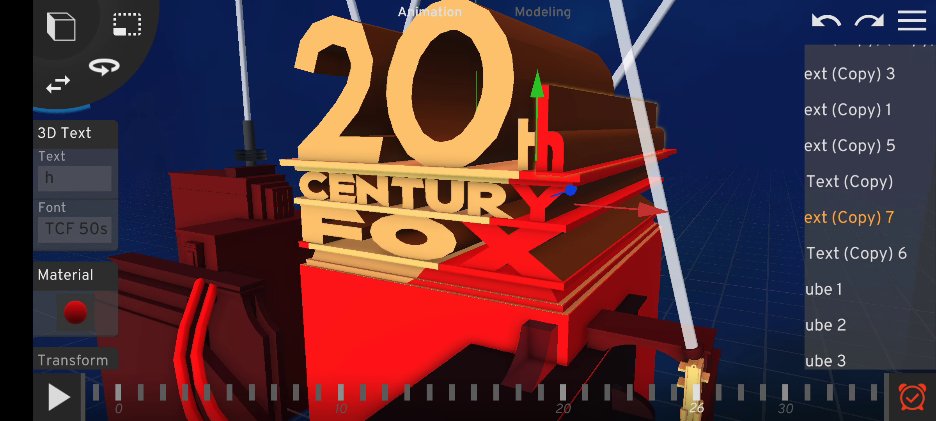
mouse_move(512, 220)
left_mouse_down()
mouse_move(410, 234)
mouse_move(497, 220)
left_mouse_up()
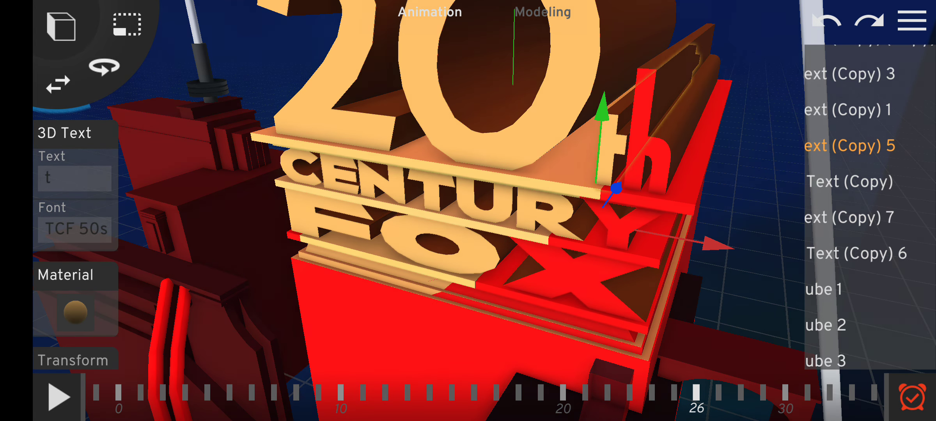
Select Text (Copy) 7, 3 and 1 together from a frontal view, then deselect them
left_click(848, 217)
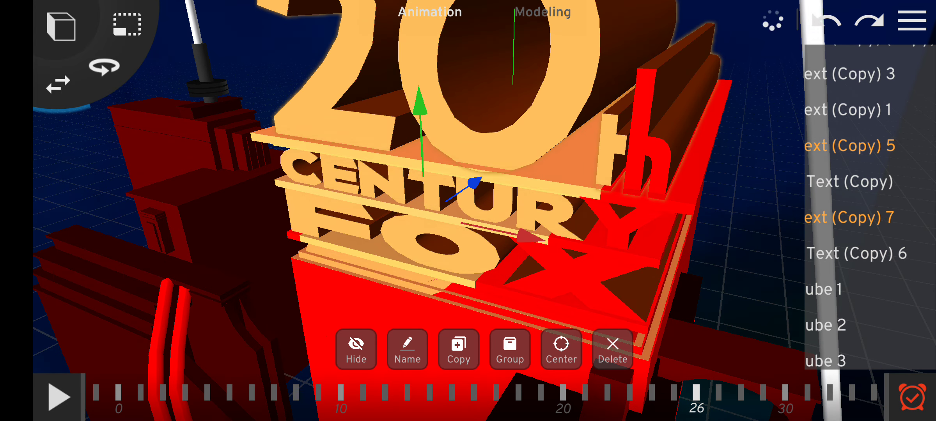
left_click_drag(439, 220, 512, 183)
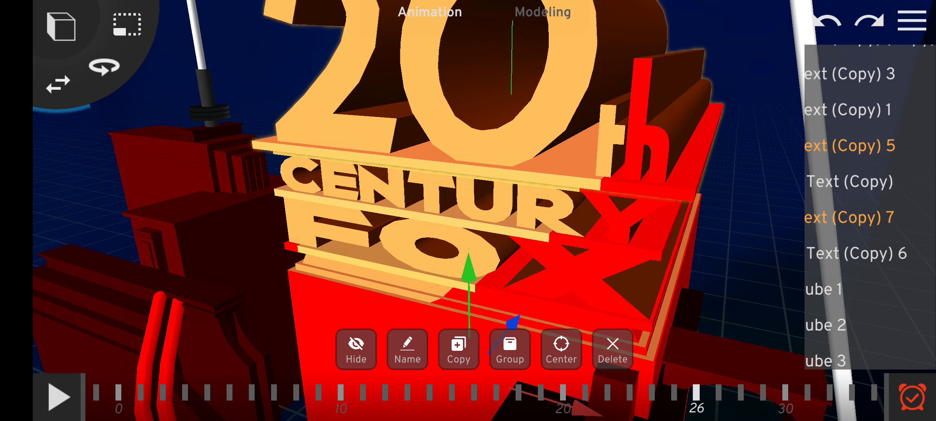
left_click_drag(439, 220, 468, 234)
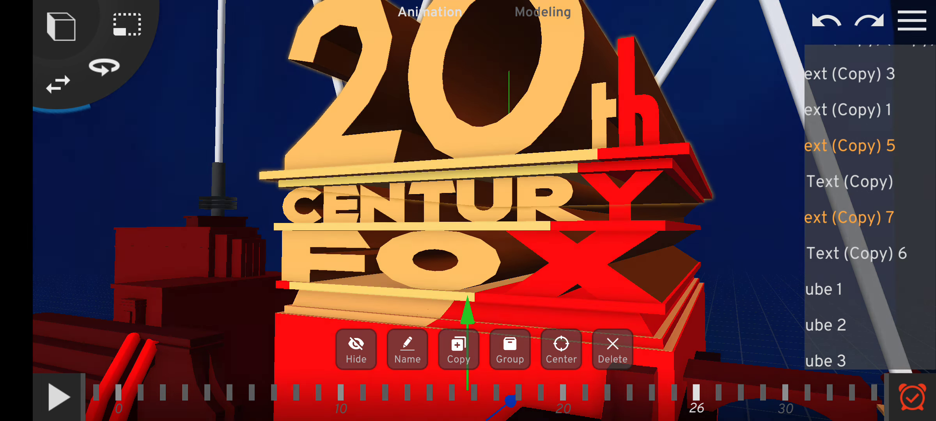
left_click(848, 75)
left_click(849, 110)
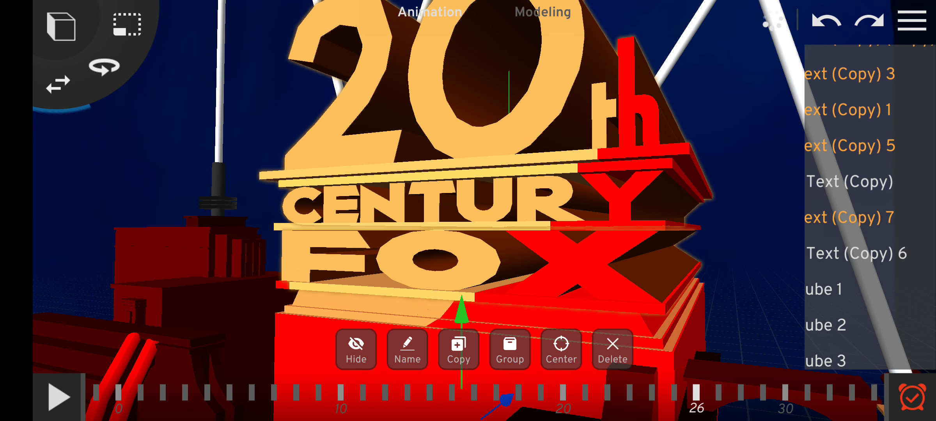
left_click(57, 84)
scroll(849, 220, "down", 5)
scroll(812, 204, "up", 5)
scroll(812, 205, "up", 5)
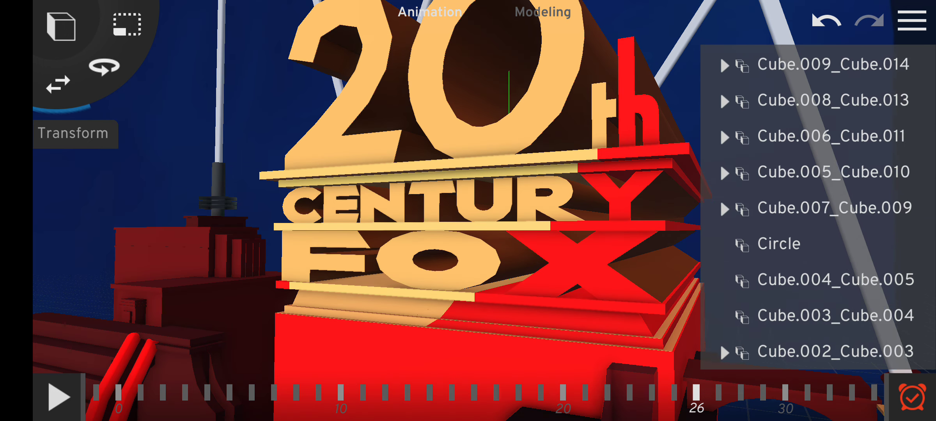
scroll(812, 204, "down", 2)
scroll(811, 219, "down", 1)
Select Cube.001_Cube.002 and undo an accidental raise of the logo text
left_click(826, 226)
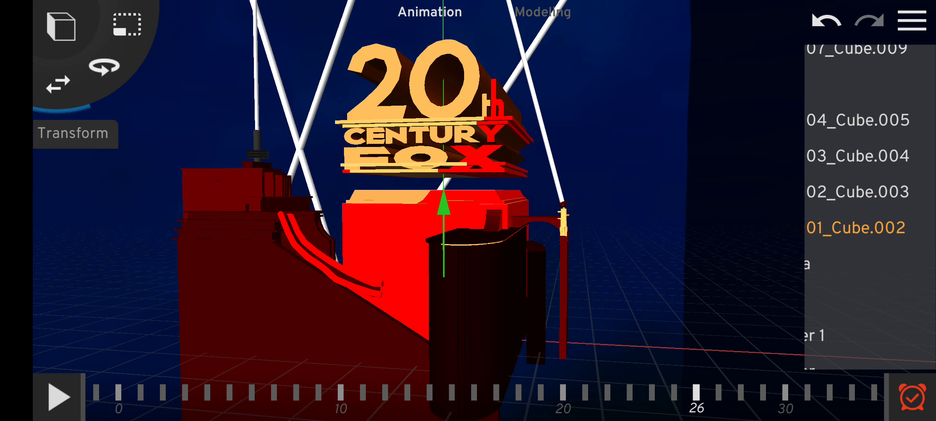
left_click_drag(442, 208, 442, 102)
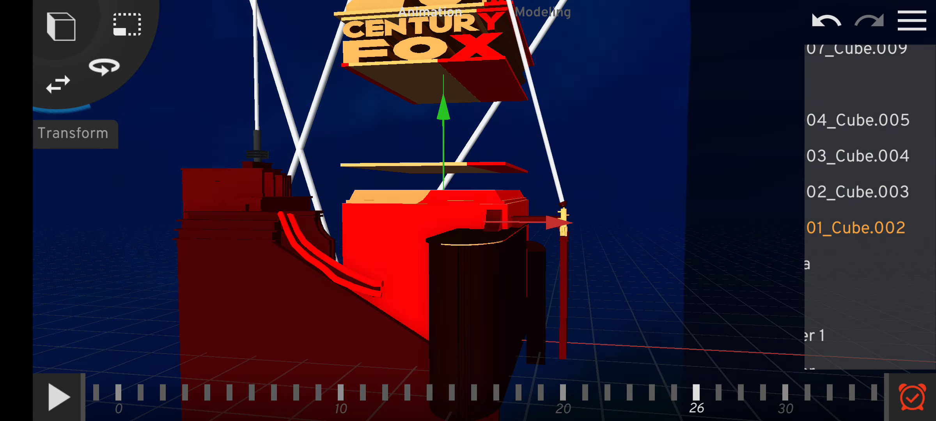
left_click(827, 21)
scroll(468, 211, "up", 5)
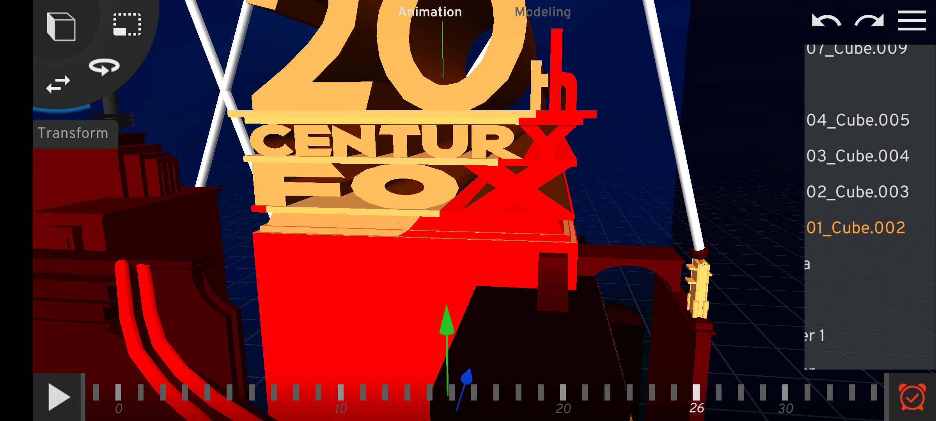
Nest Cube.002_Cube.003 under Cube.001_Cube.002, then undo the hierarchy change twice
left_click(852, 192)
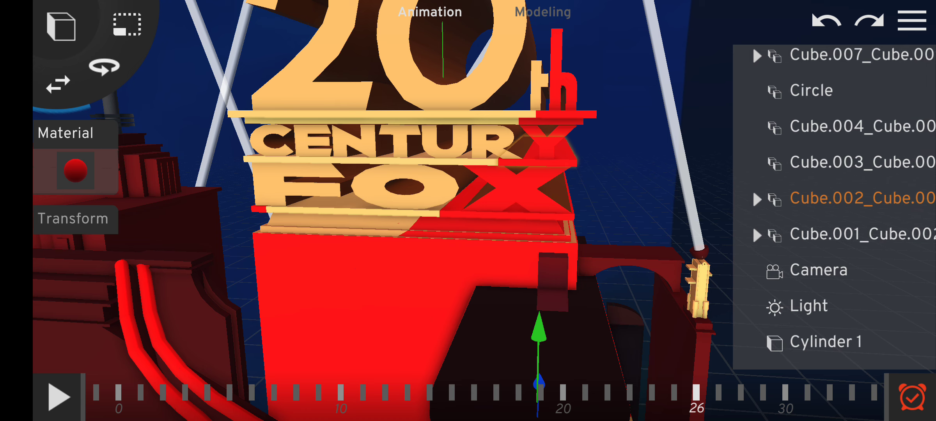
left_click(853, 199)
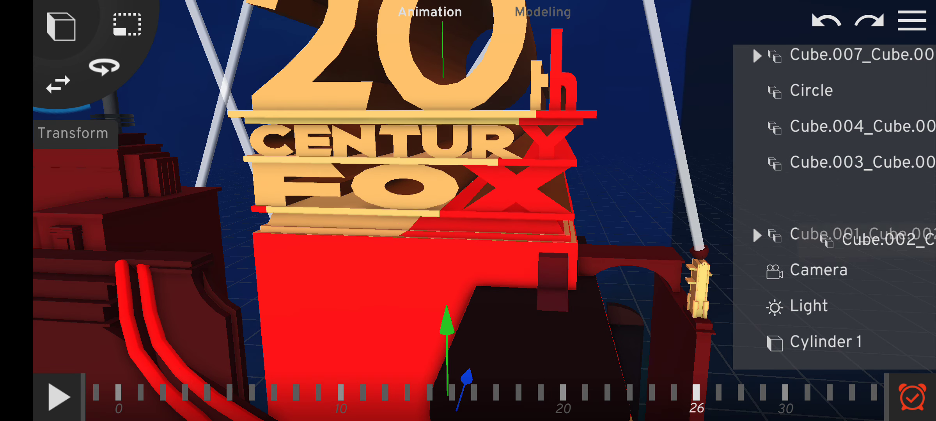
left_click_drag(877, 240, 878, 235)
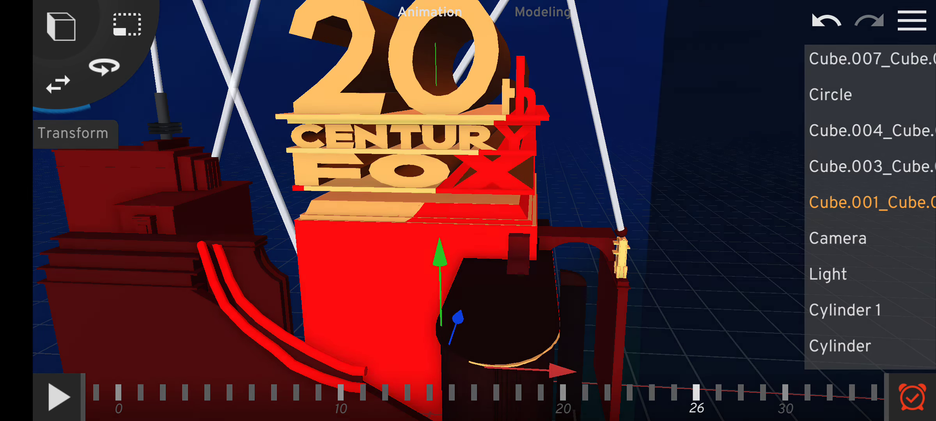
key("ctrl+z")
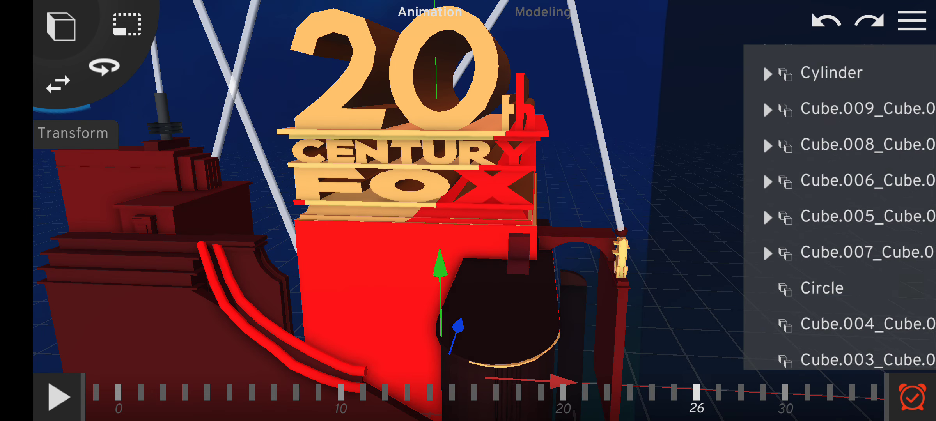
scroll(834, 204, "up", 5)
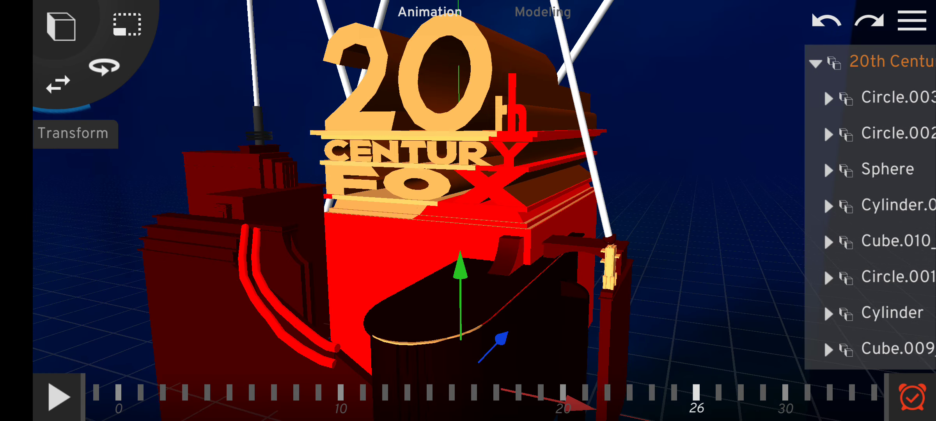
key("ctrl+z")
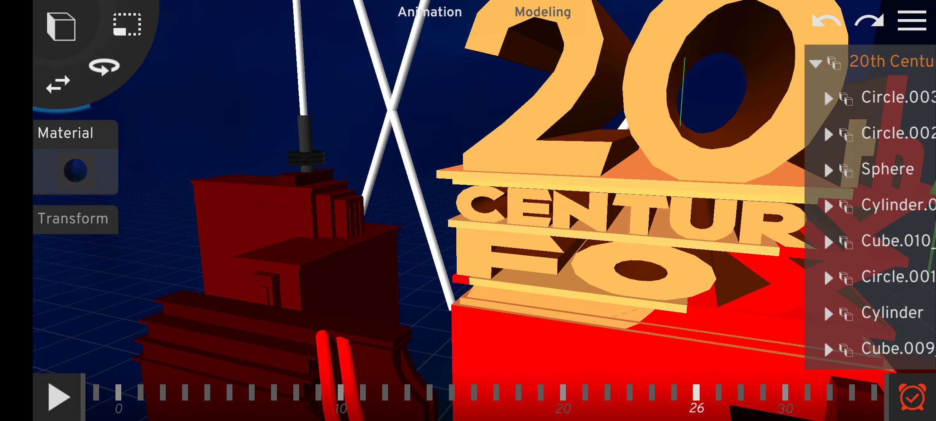
scroll(870, 205, "down", 5)
scroll(871, 205, "down", 5)
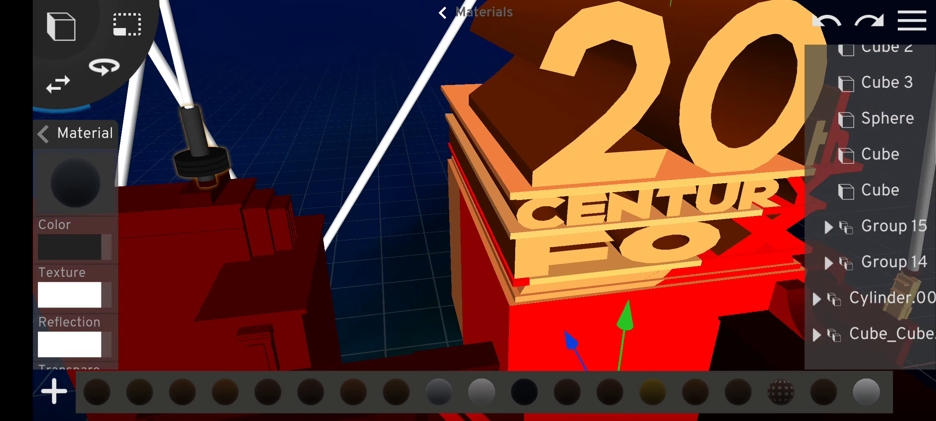
Give the searchlight rod a dark red, then darker red material, and select the second Cube
left_click(648, 392)
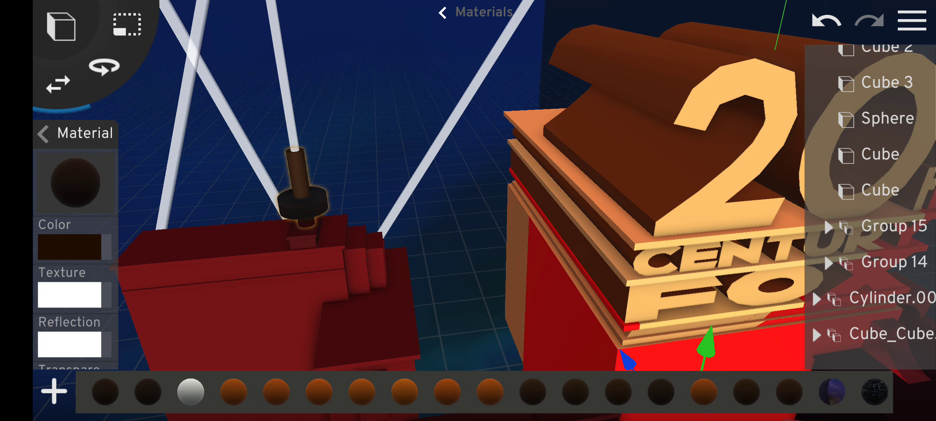
left_click(391, 392)
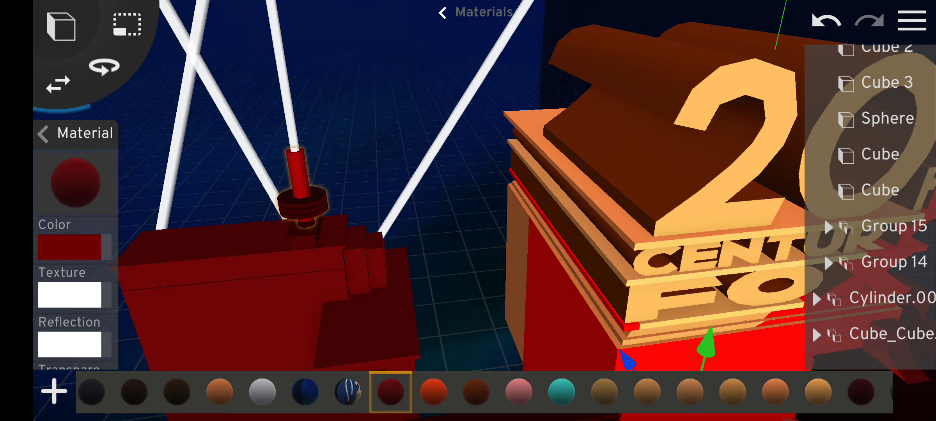
left_click_drag(658, 392, 370, 392)
left_click(787, 392)
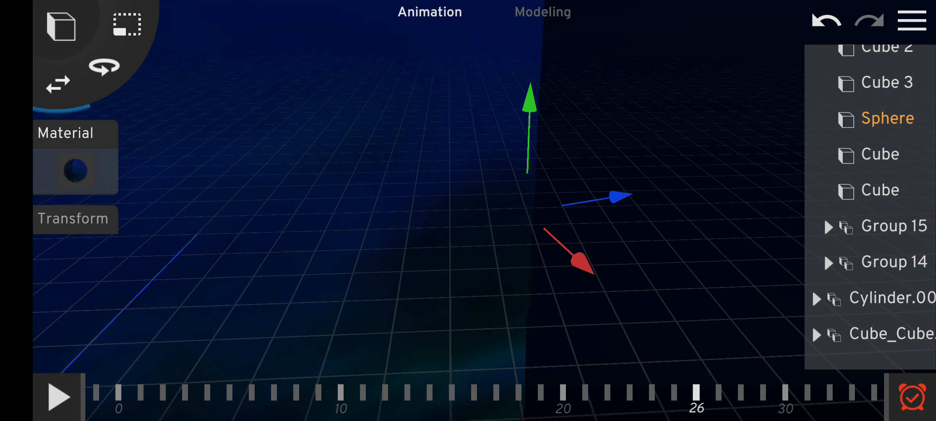
left_click(880, 189)
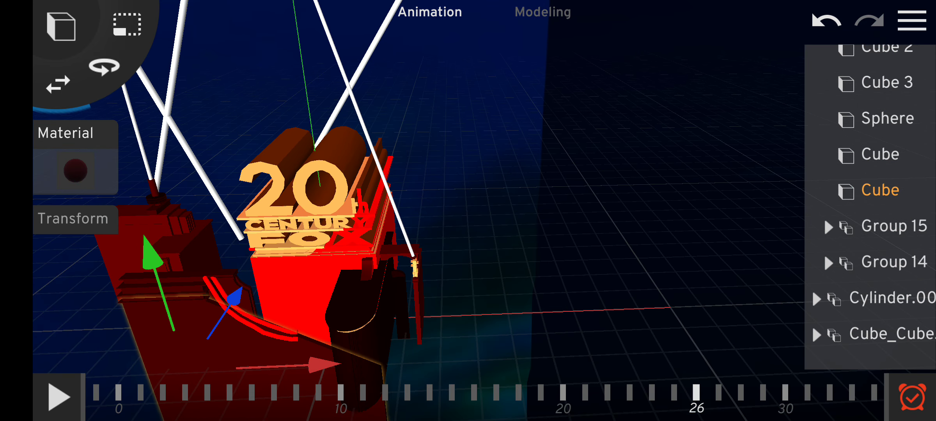
scroll(840, 205, "up", 10)
scroll(863, 205, "up", 10)
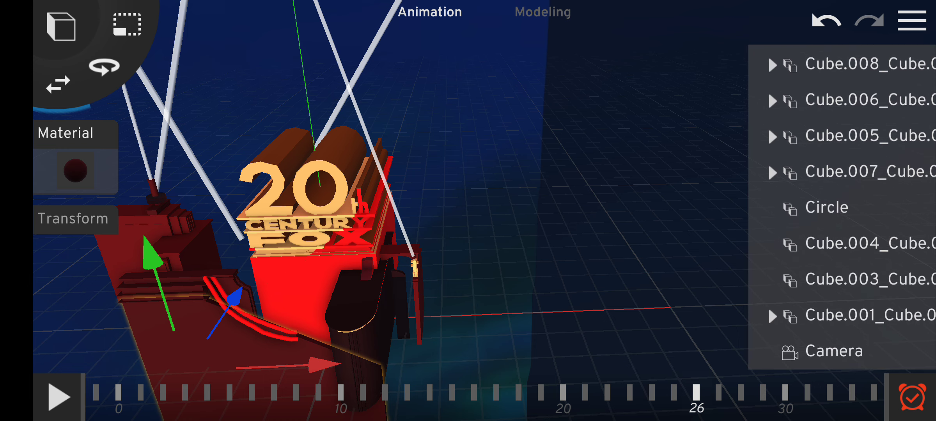
Collapse the 20th Century Fox group and drag it to presets as '20th Century Fox 1980 logo'
left_click(815, 64)
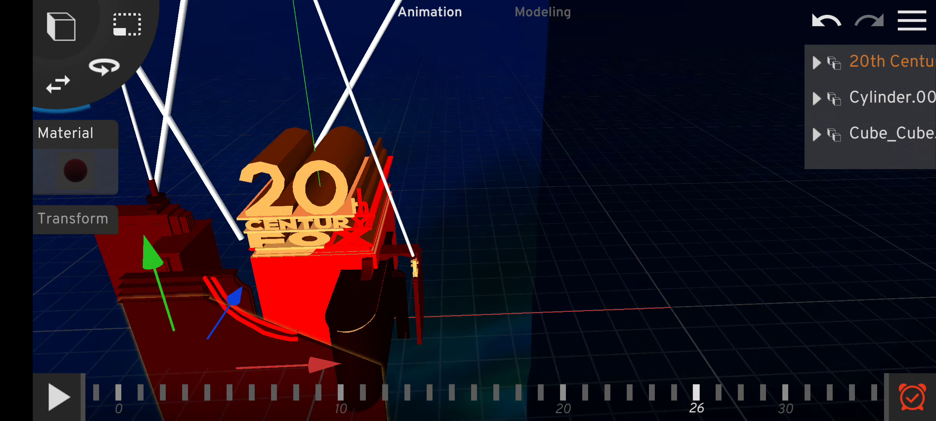
left_click_drag(512, 219, 366, 220)
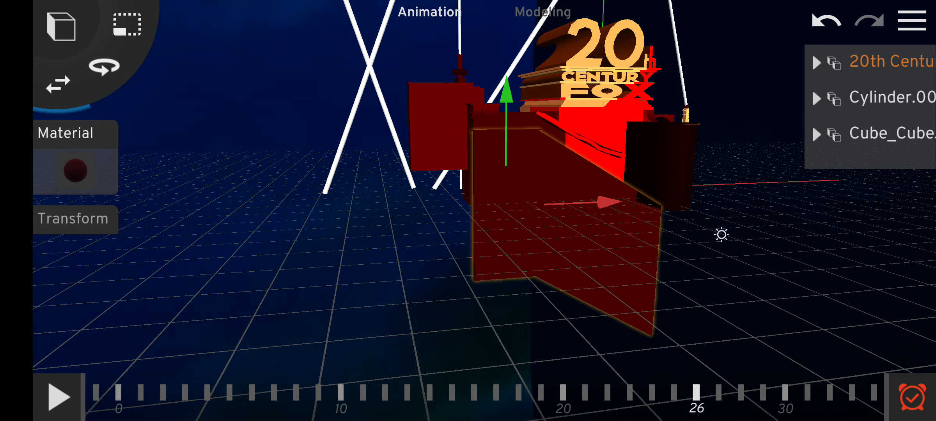
left_click(184, 328)
left_click_drag(468, 293, 439, 277)
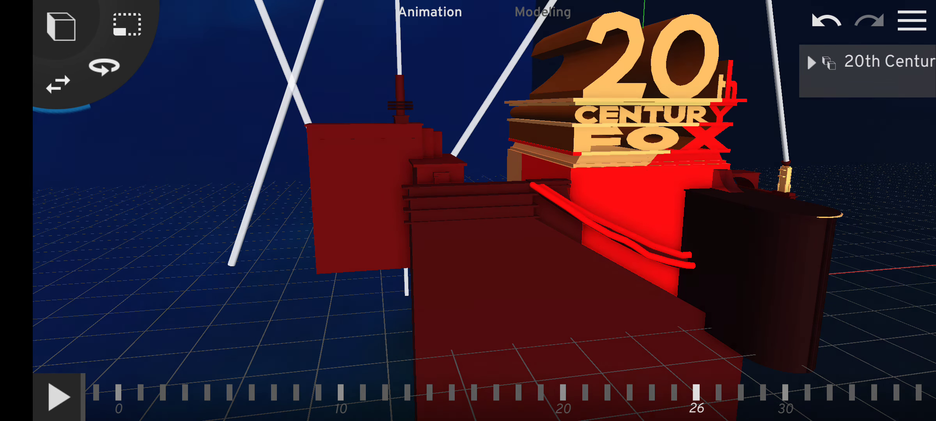
mouse_move(878, 62)
left_mouse_down()
mouse_move(746, 153)
mouse_move(170, 35)
left_mouse_up()
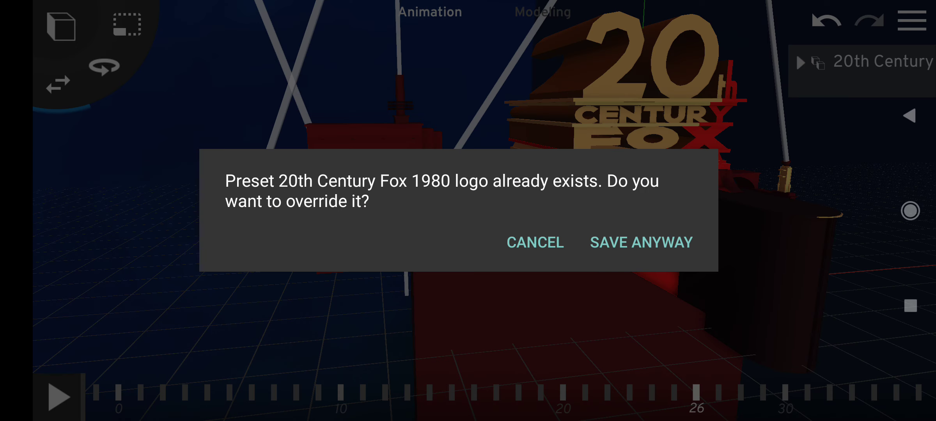
Overwrite the '20th Century Fox 1980 logo' preset and orbit to face the logo from slightly below
left_click(641, 242)
left_click_drag(365, 220, 658, 220)
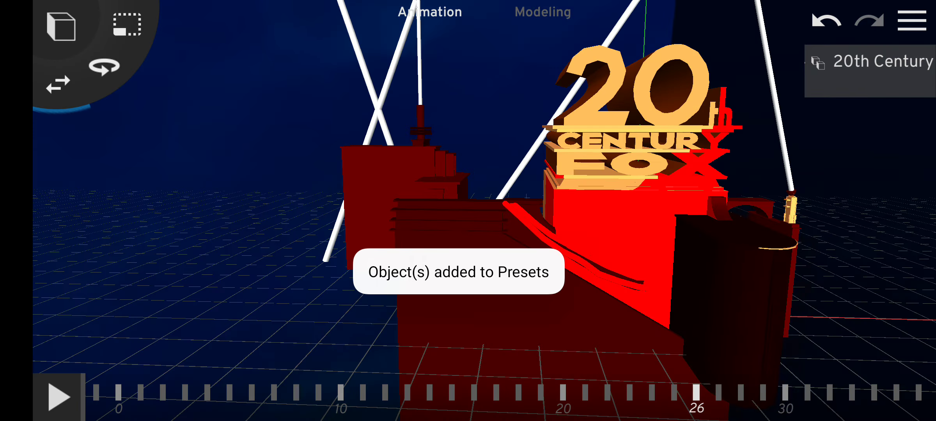
mouse_move(468, 219)
left_mouse_down()
mouse_move(527, 176)
mouse_move(505, 139)
left_mouse_up()
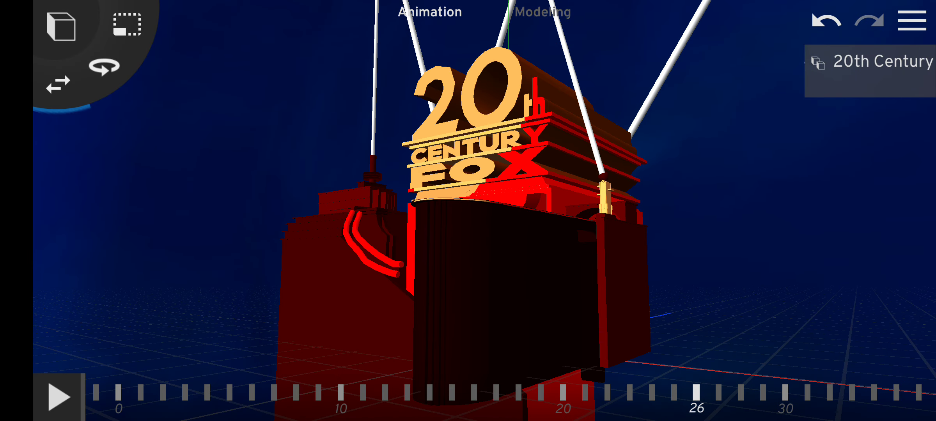